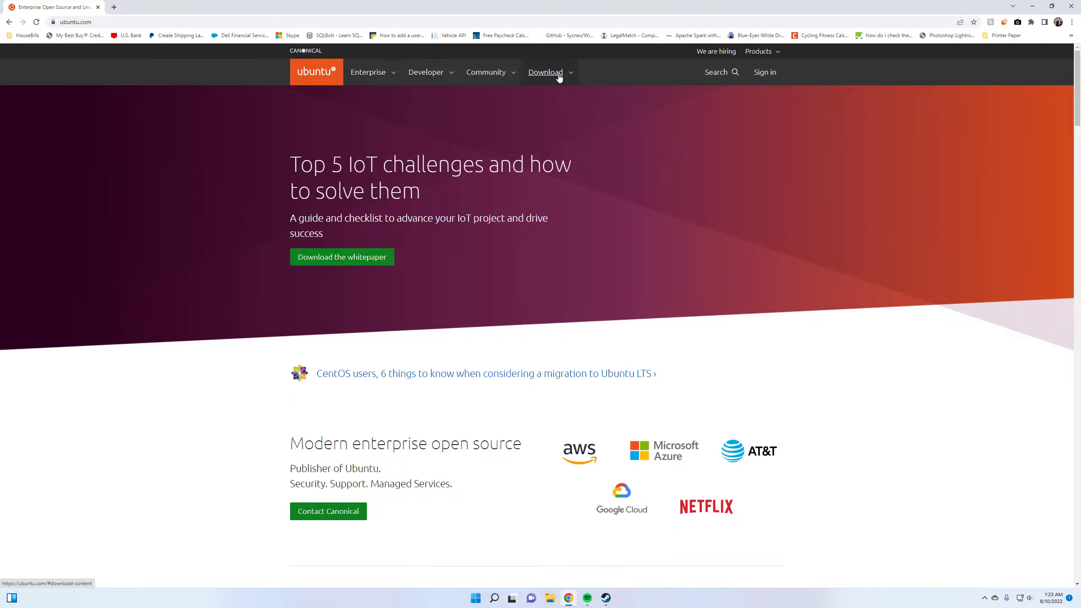
# Download the Ubuntu Desktop 22.04 LTS image from the Ubuntu website
pyautogui.click(572, 74)
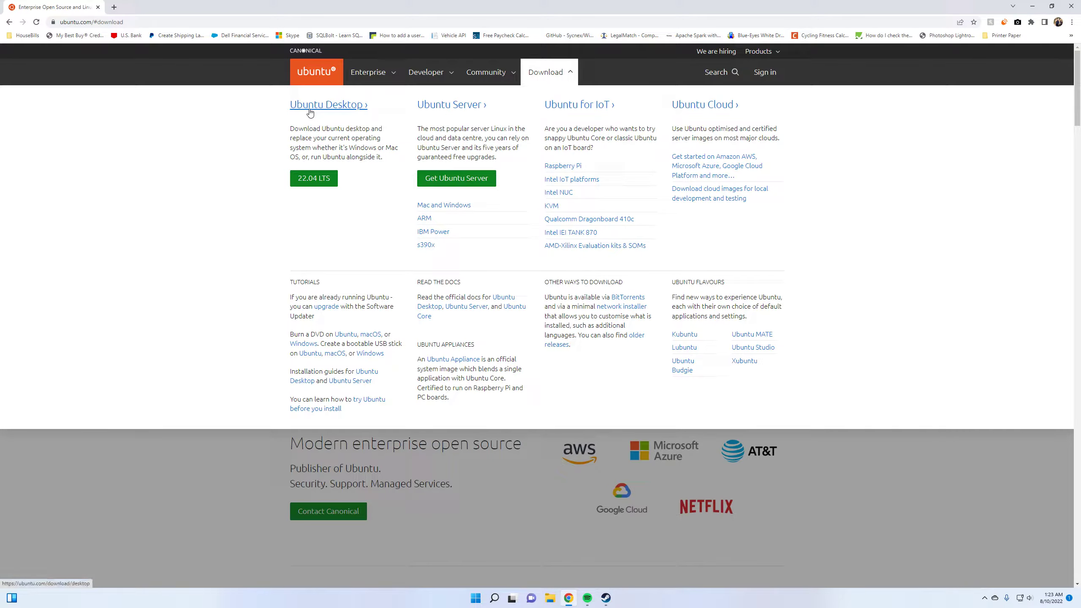
pyautogui.click(323, 182)
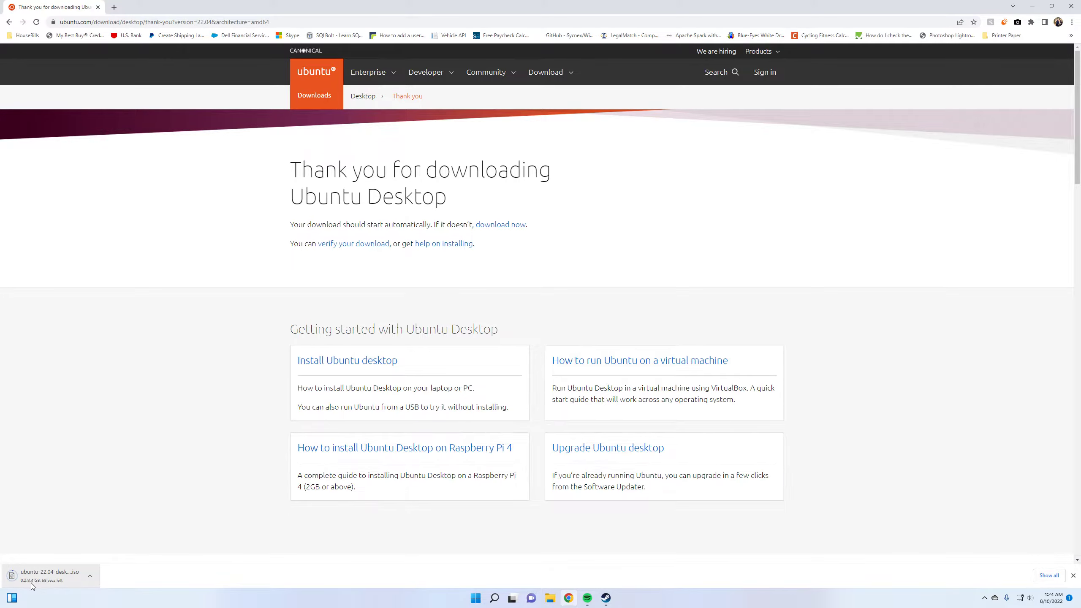
# Search the web for virtualbox in a new tab and download the VirtualBox 6.1.36 package for Windows hosts from virtualbox.org
pyautogui.click(114, 7)
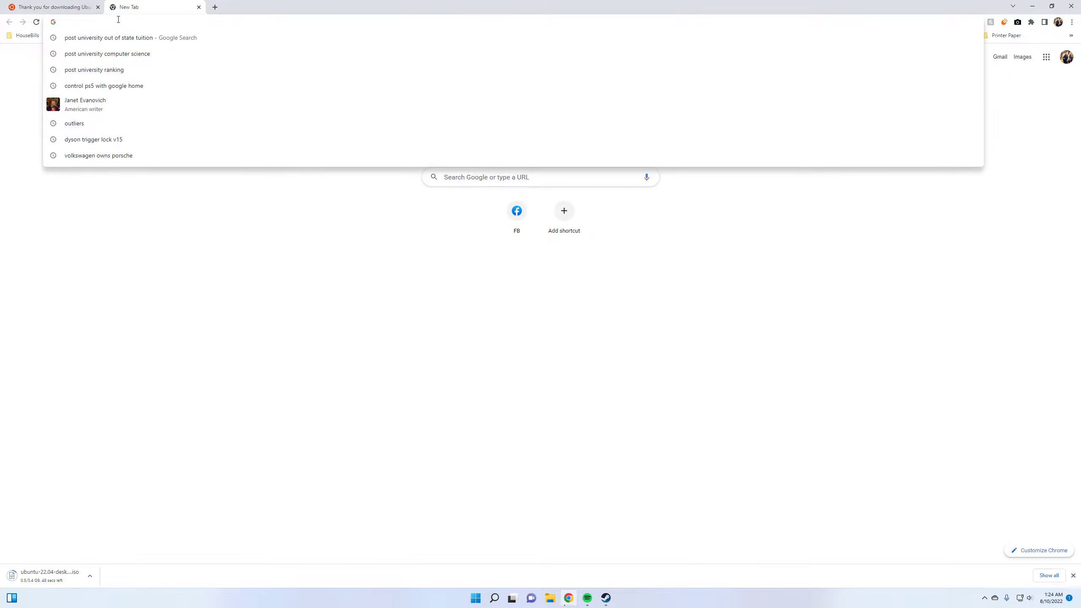
pyautogui.write('vir')
pyautogui.press('Return')
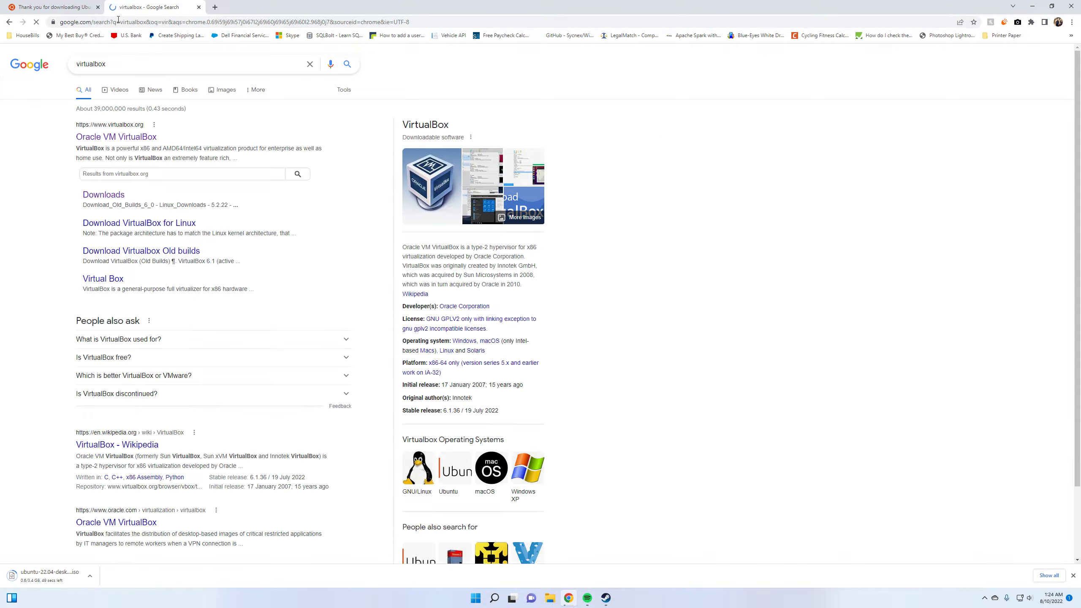
pyautogui.click(130, 137)
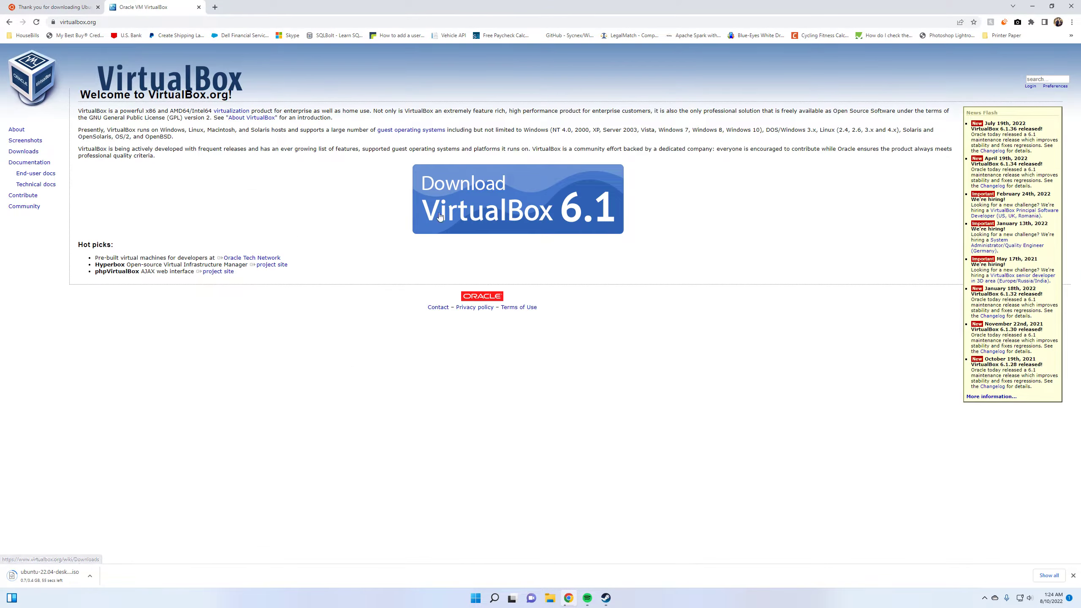
pyautogui.click(536, 202)
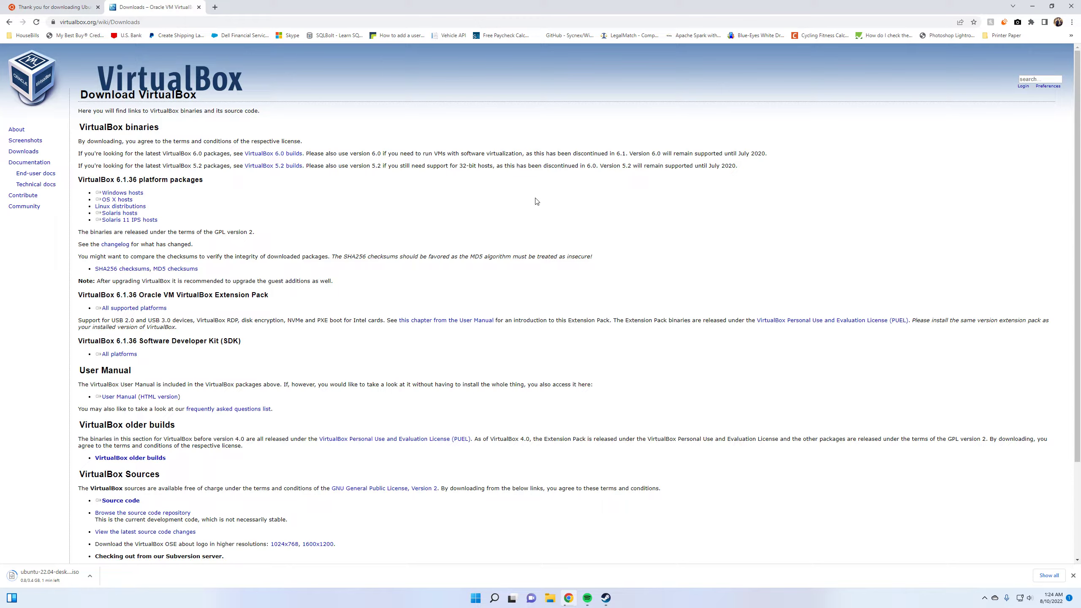
pyautogui.click(129, 195)
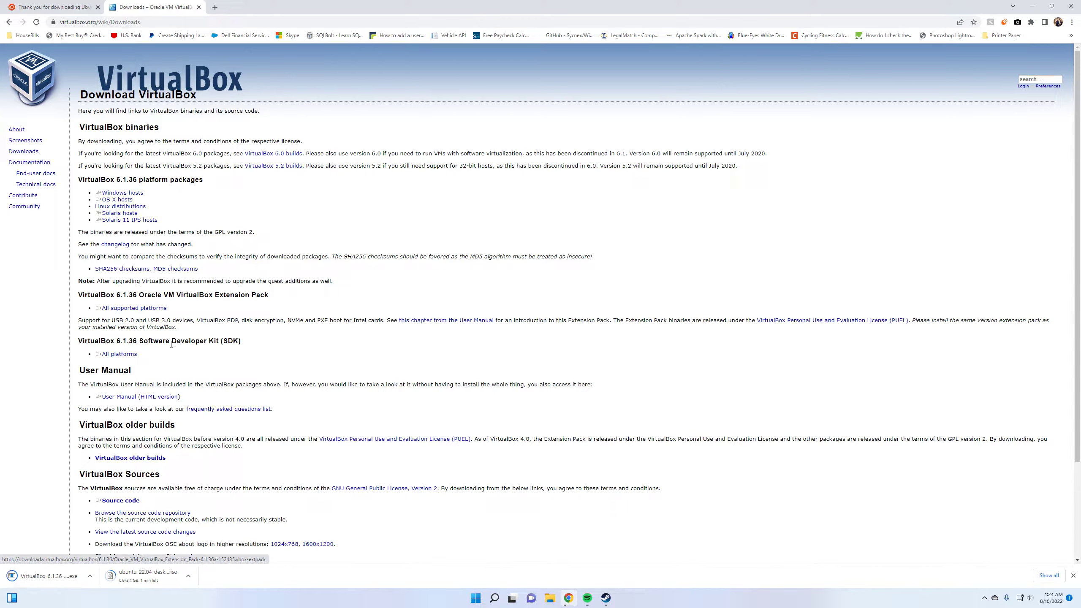
# Run the downloaded VirtualBox installer with administrator permission and remove the existing VirtualBox 6.1.36 installation
pyautogui.click(49, 576)
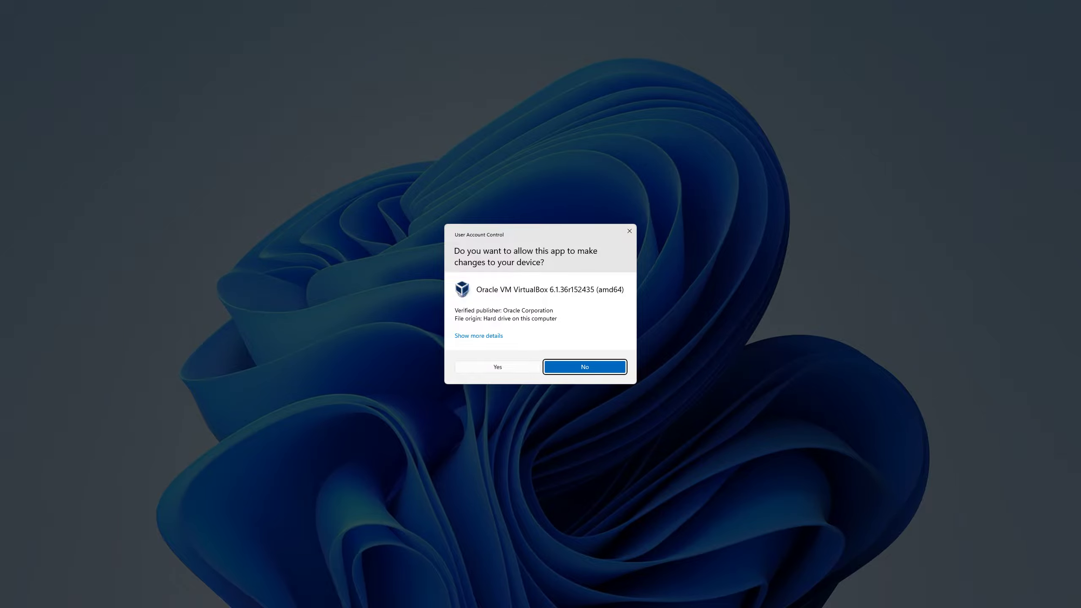
pyautogui.click(519, 367)
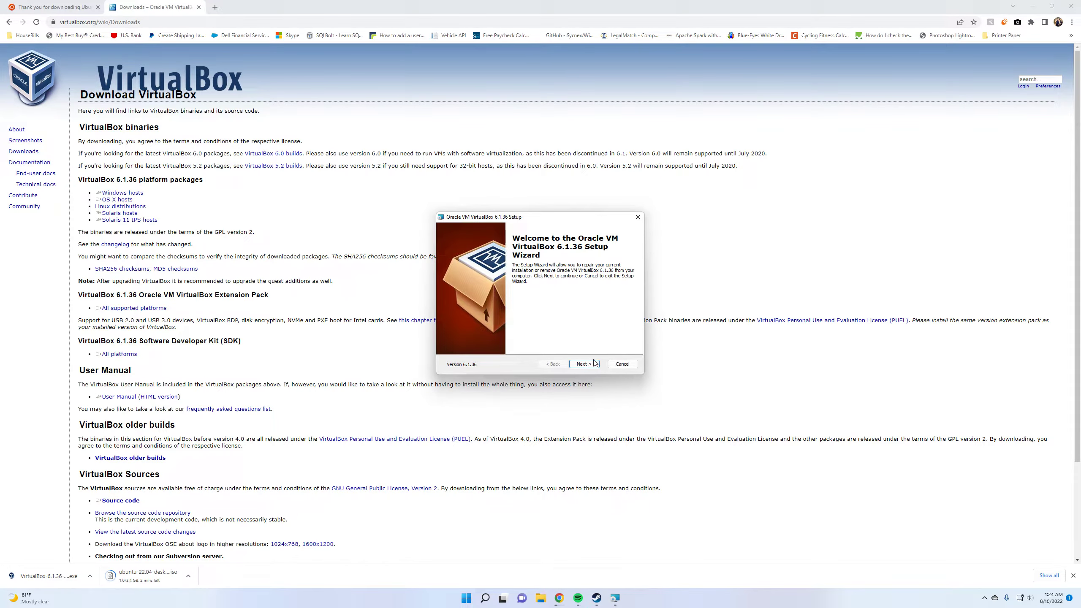
pyautogui.click(595, 363)
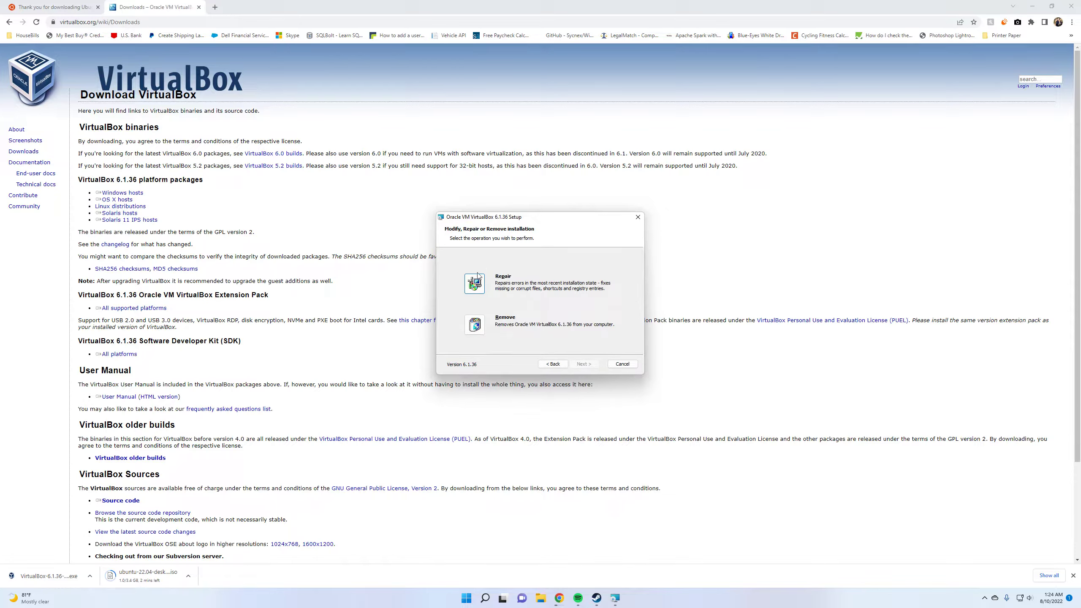
pyautogui.click(475, 325)
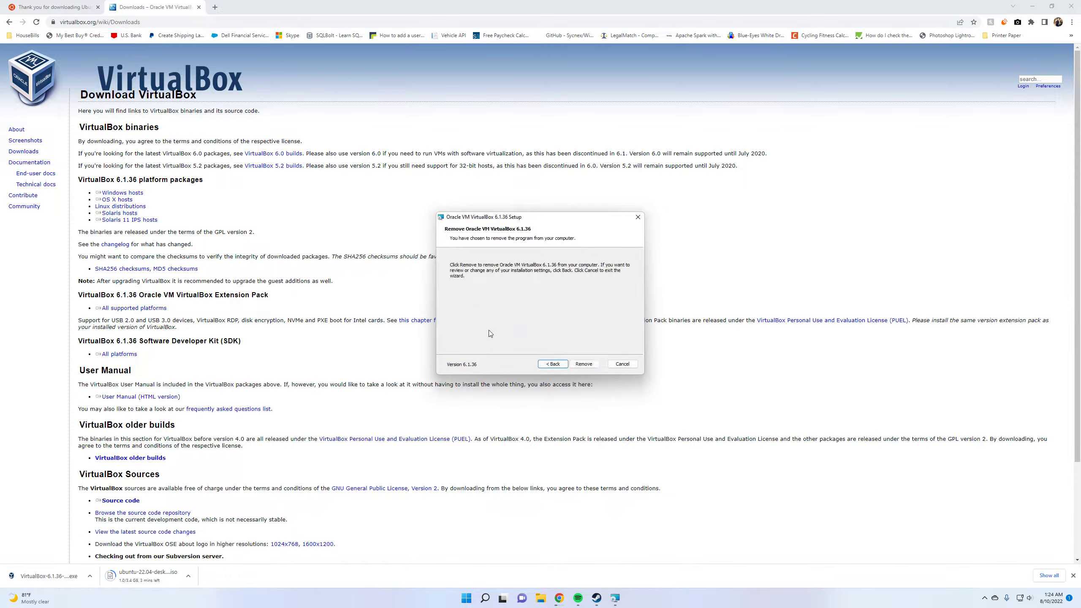
pyautogui.click(582, 364)
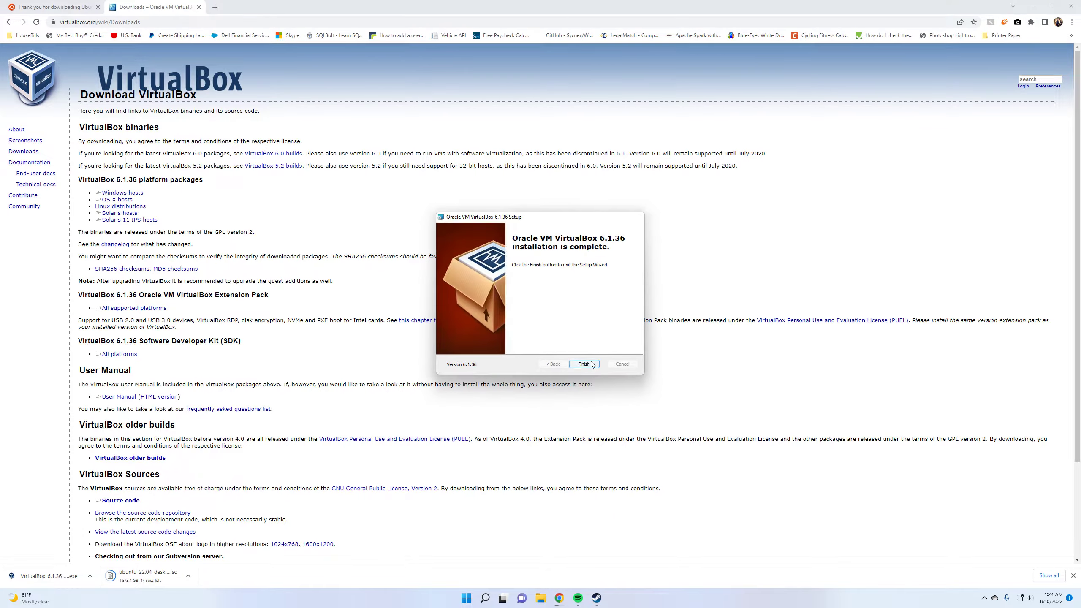
pyautogui.click(584, 364)
# Rerun the VirtualBox installer and install version 6.1.36 in the default location, accepting the network interface reset
pyautogui.click(29, 572)
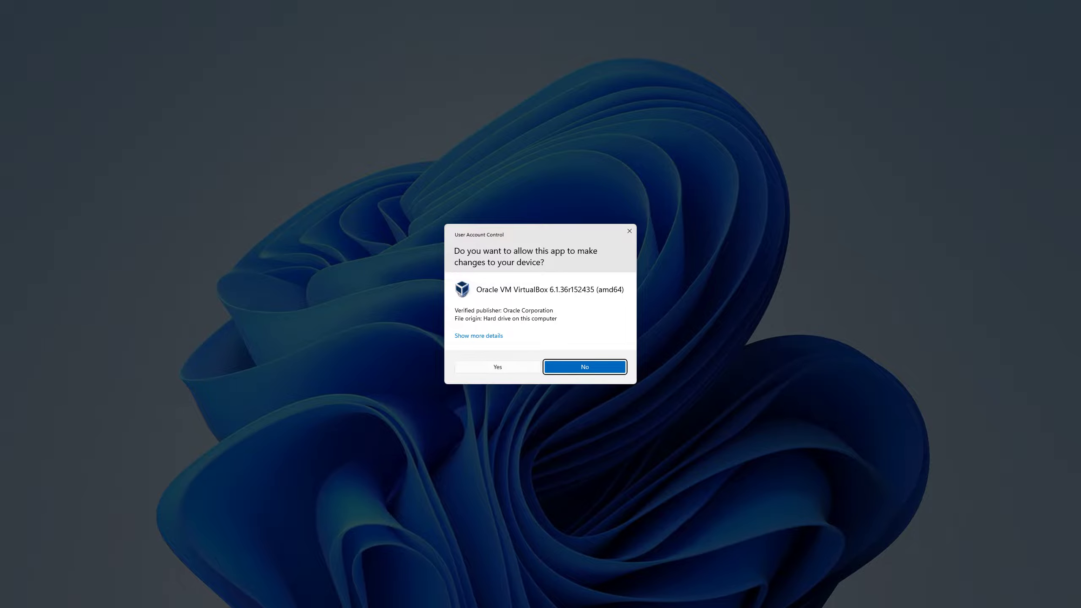
pyautogui.click(497, 366)
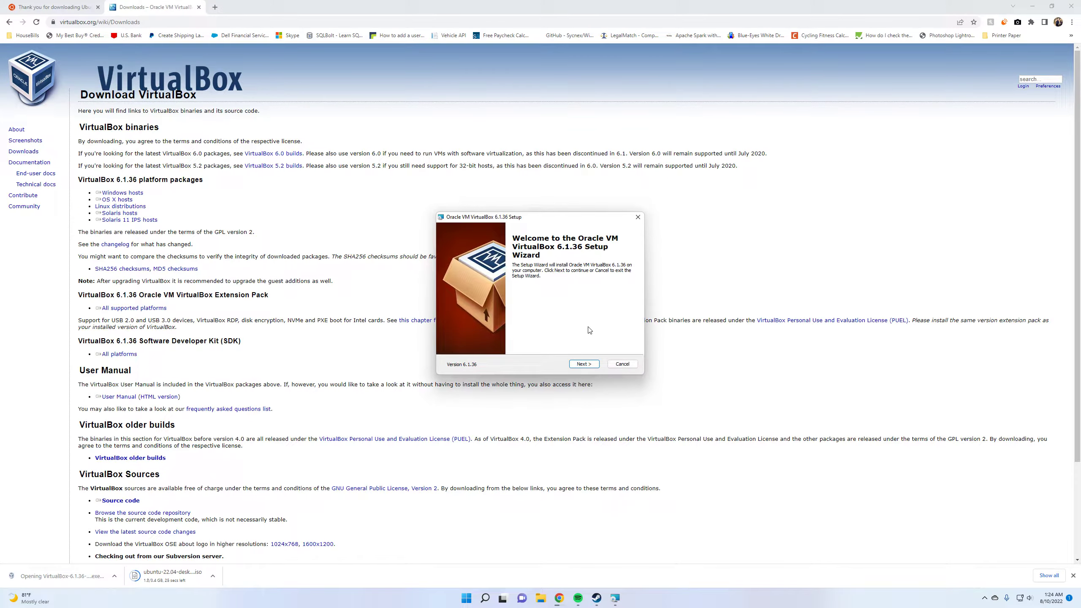
pyautogui.click(589, 363)
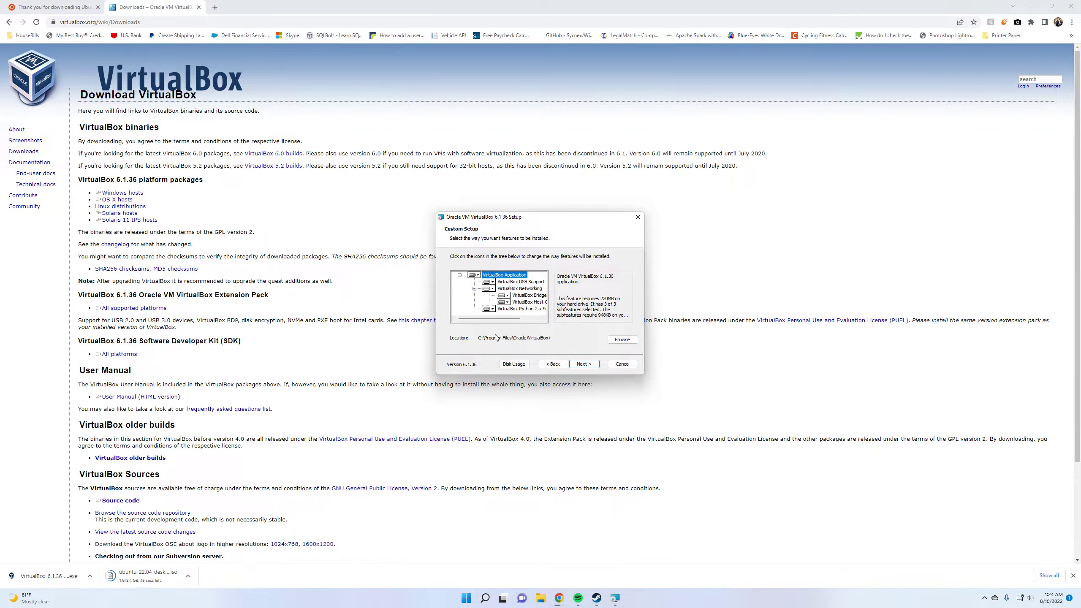
pyautogui.click(585, 365)
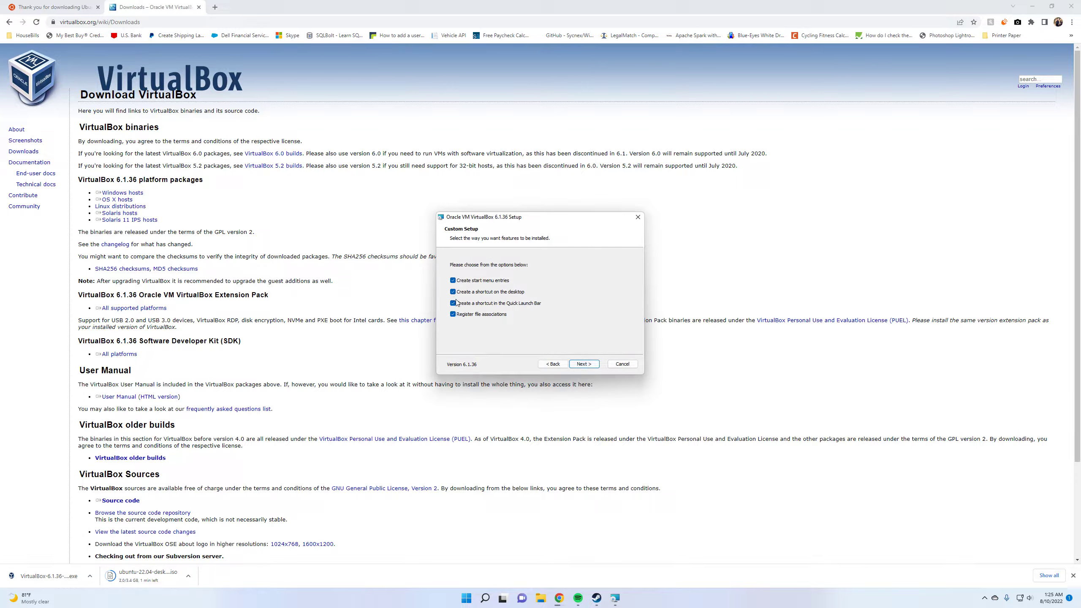
pyautogui.click(490, 283)
pyautogui.click(509, 303)
pyautogui.click(585, 364)
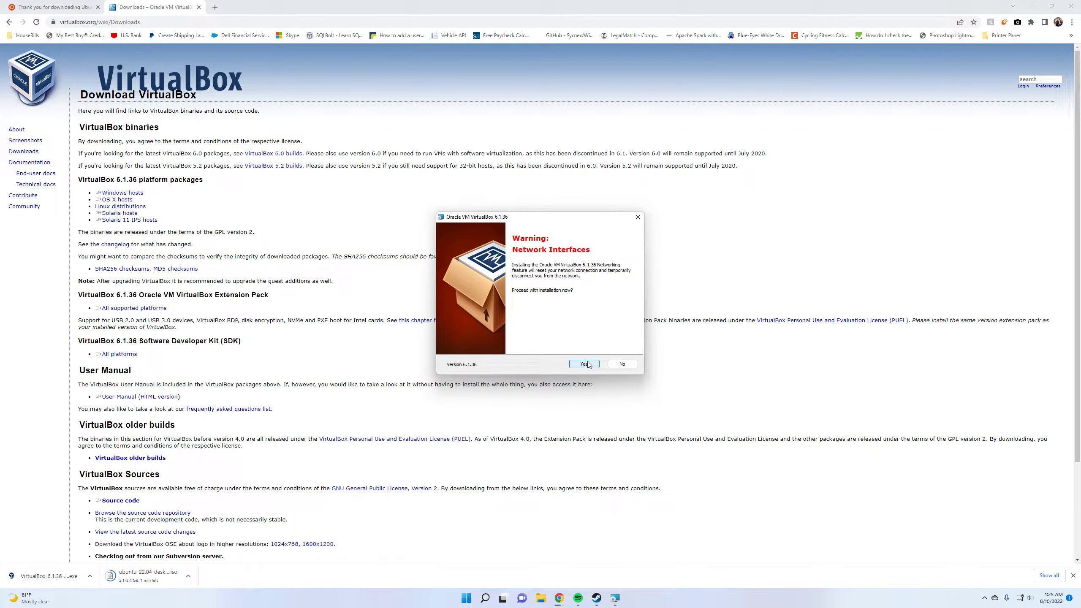
pyautogui.click(585, 364)
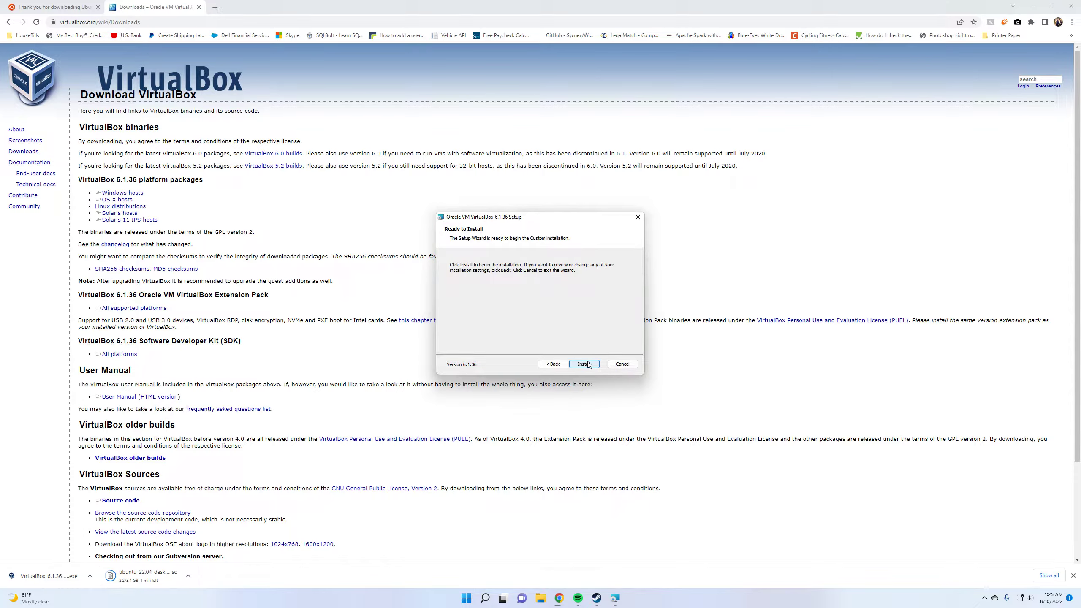
pyautogui.click(587, 364)
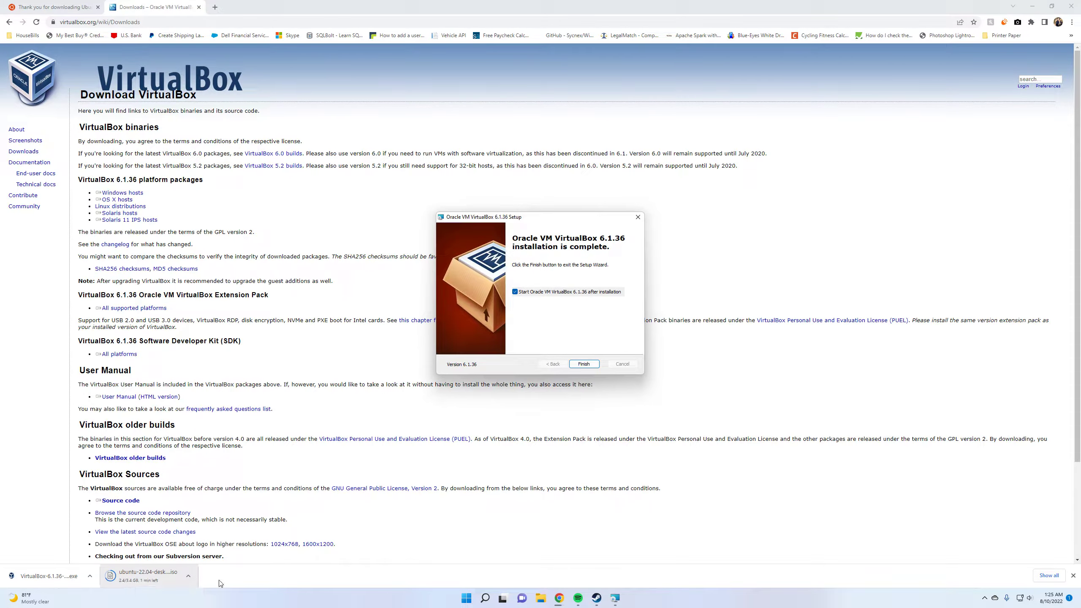
# Display the browser's full downloads list and finish the setup wizard, starting VirtualBox 6.1.36 after installation
pyautogui.click(1049, 575)
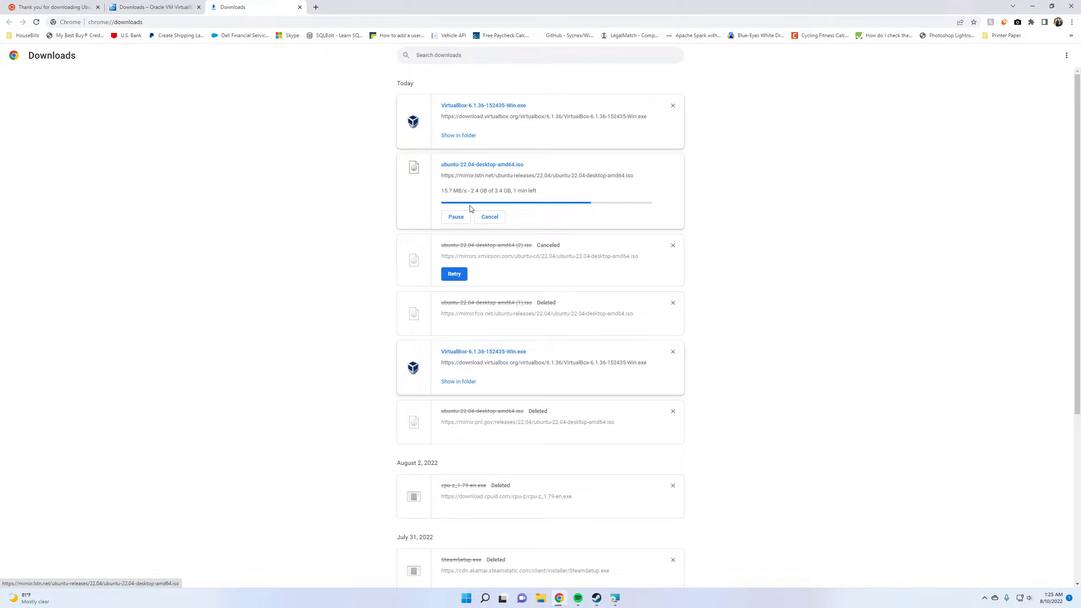
pyautogui.click(615, 598)
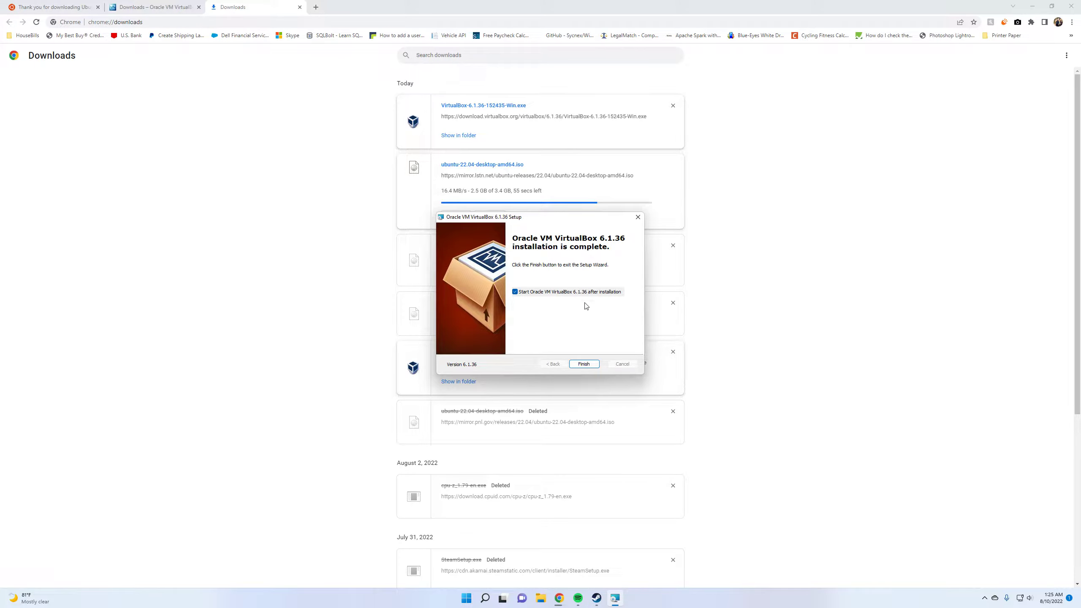
pyautogui.moveTo(525, 220); pyautogui.dragTo(761, 221)
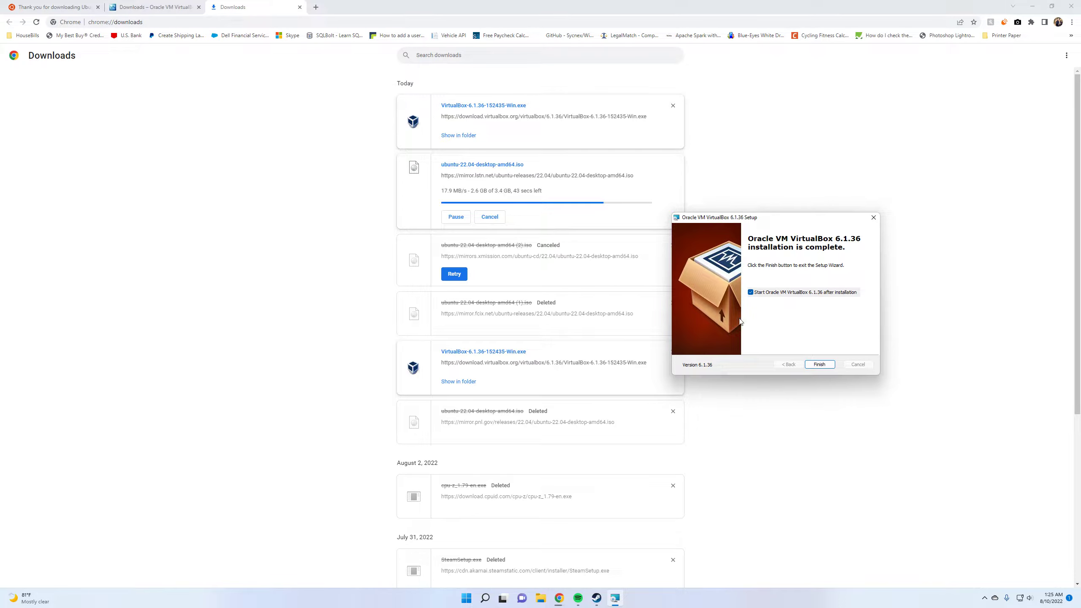
pyautogui.click(819, 364)
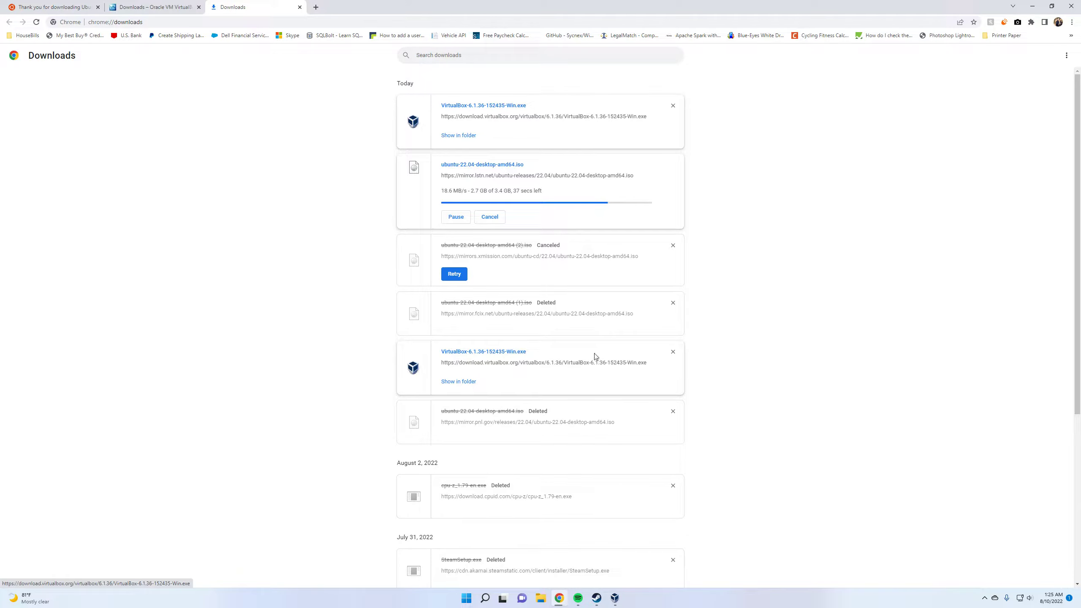
pyautogui.click(615, 598)
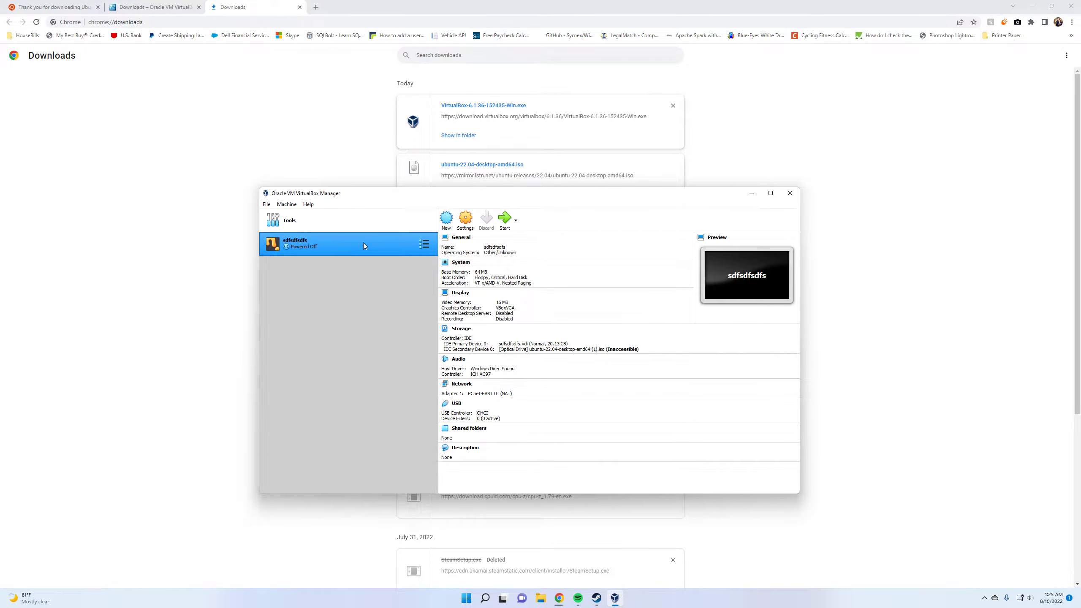
# Remove the existing sdfsdfsdfs virtual machine from VirtualBox Manager
pyautogui.rightClick(378, 240)
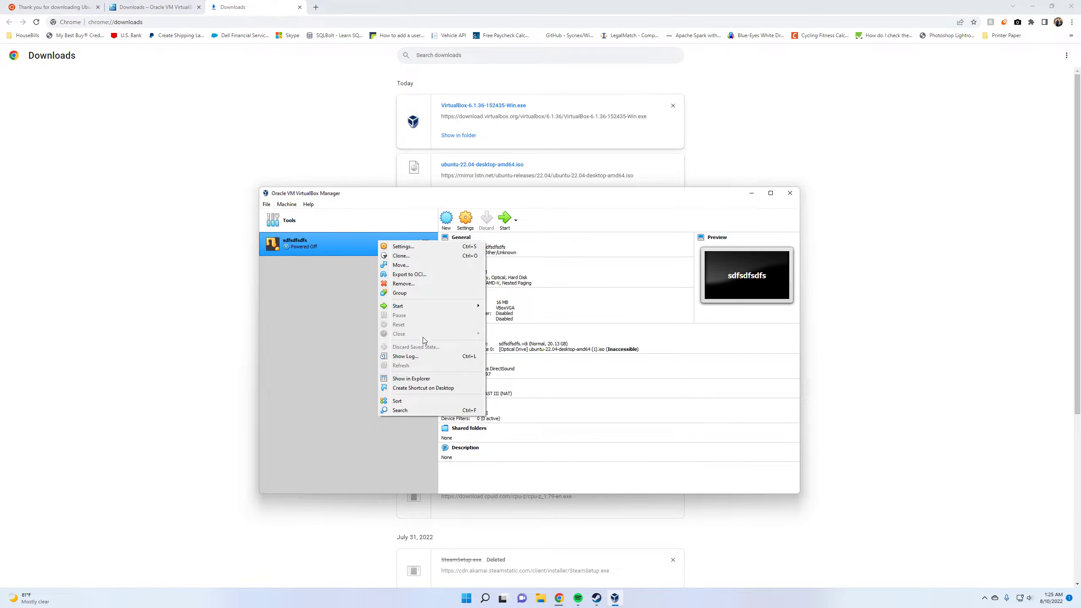
pyautogui.click(422, 288)
pyautogui.click(496, 383)
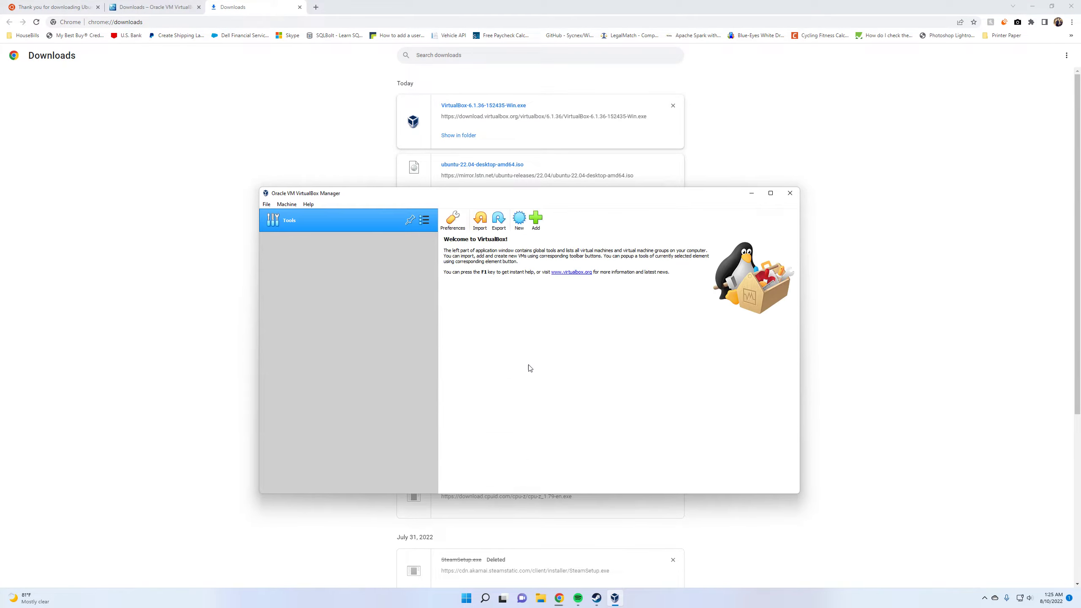
# Start a new virtual machine named My Ubuntu, type Linux, version Ubuntu (64-bit), with the recommended 1024 MB of memory
pyautogui.moveTo(454, 197); pyautogui.dragTo(242, 234)
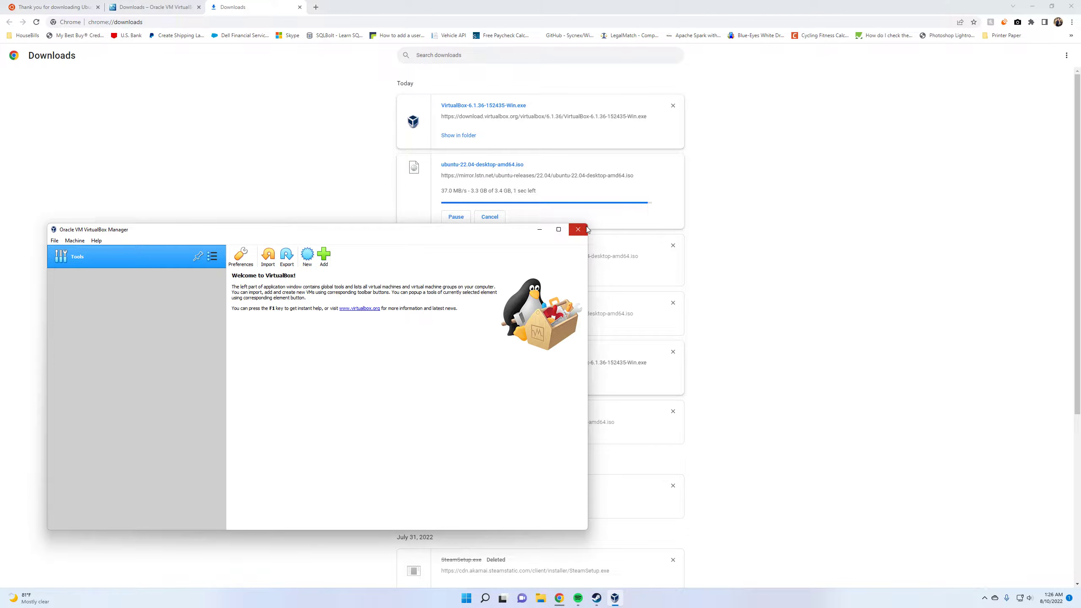
pyautogui.moveTo(587, 223); pyautogui.dragTo(875, 247)
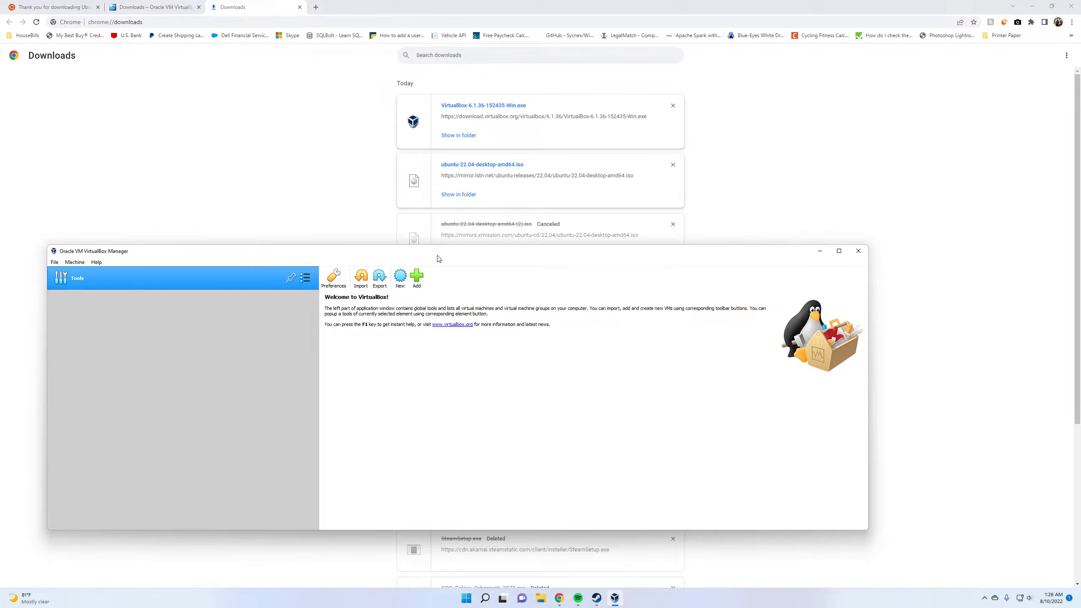
pyautogui.click(400, 277)
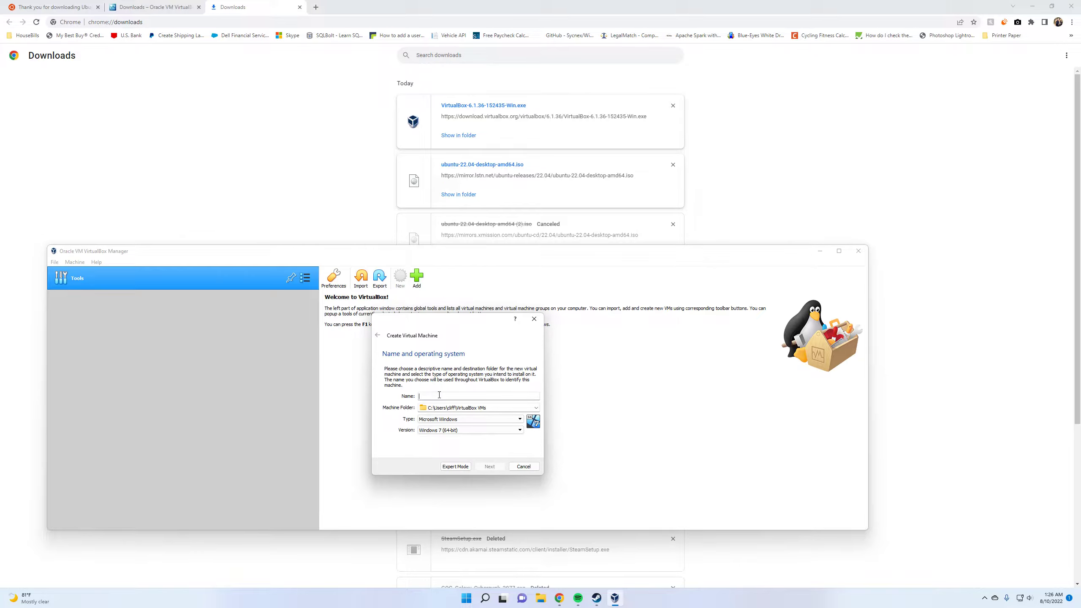
pyautogui.write('My Ubuntu')
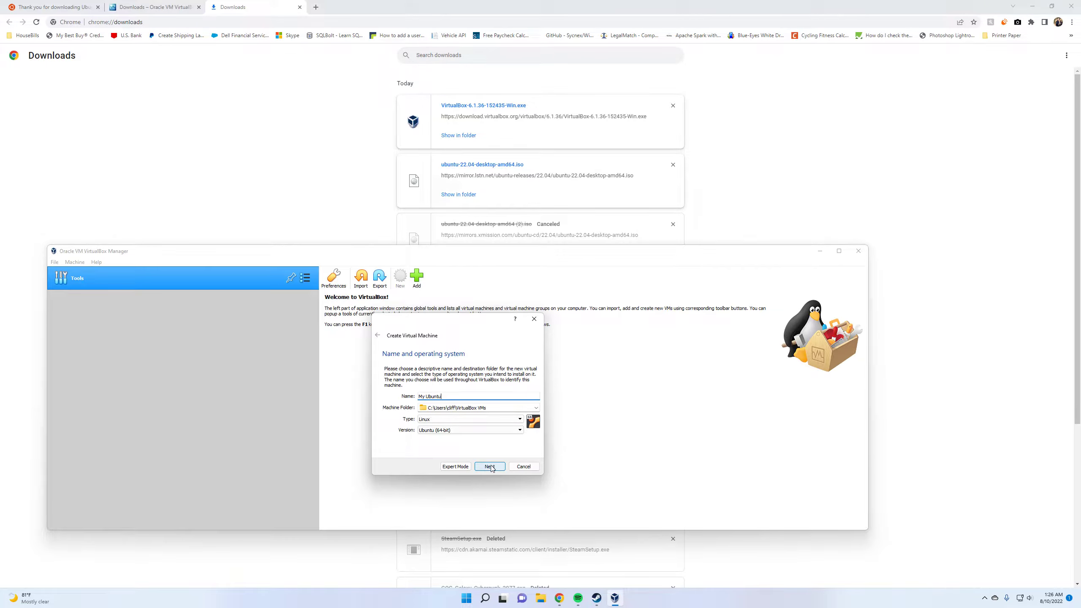
pyautogui.click(431, 420)
pyautogui.click(400, 424)
pyautogui.click(432, 430)
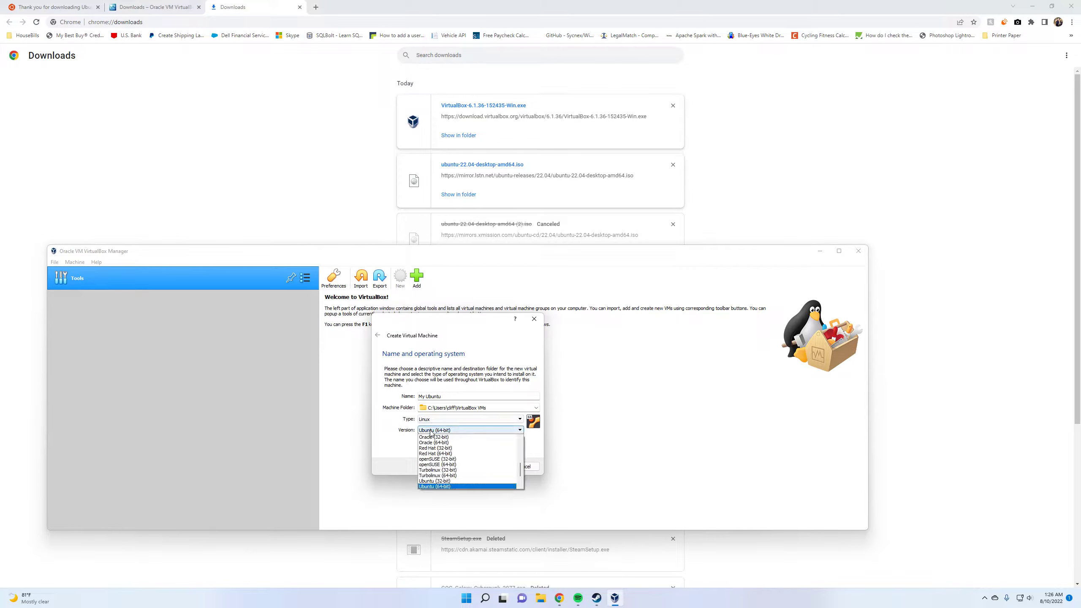
pyautogui.click(448, 488)
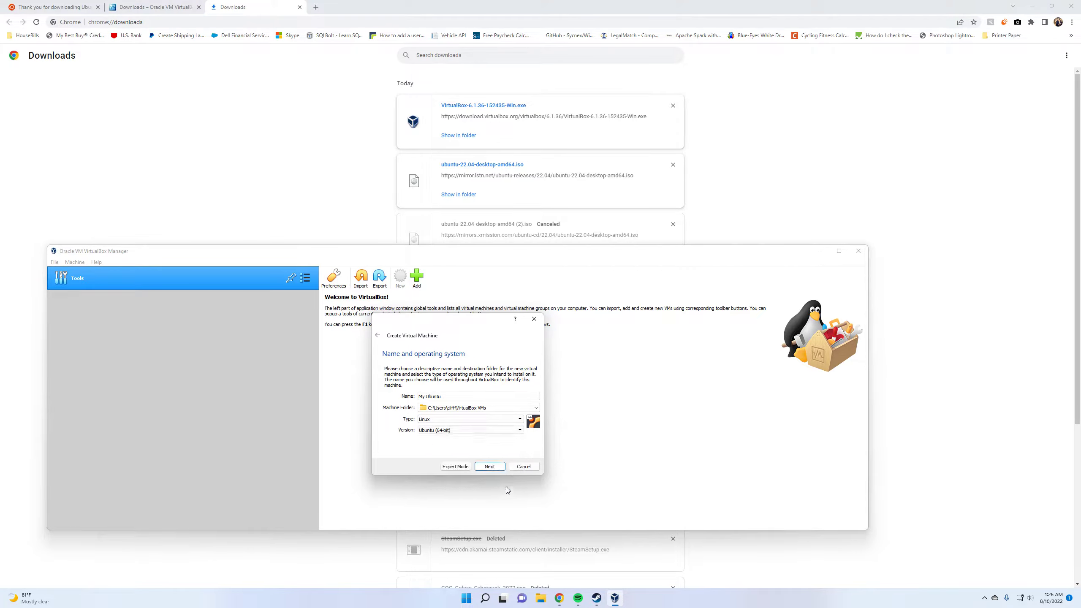
pyautogui.click(489, 466)
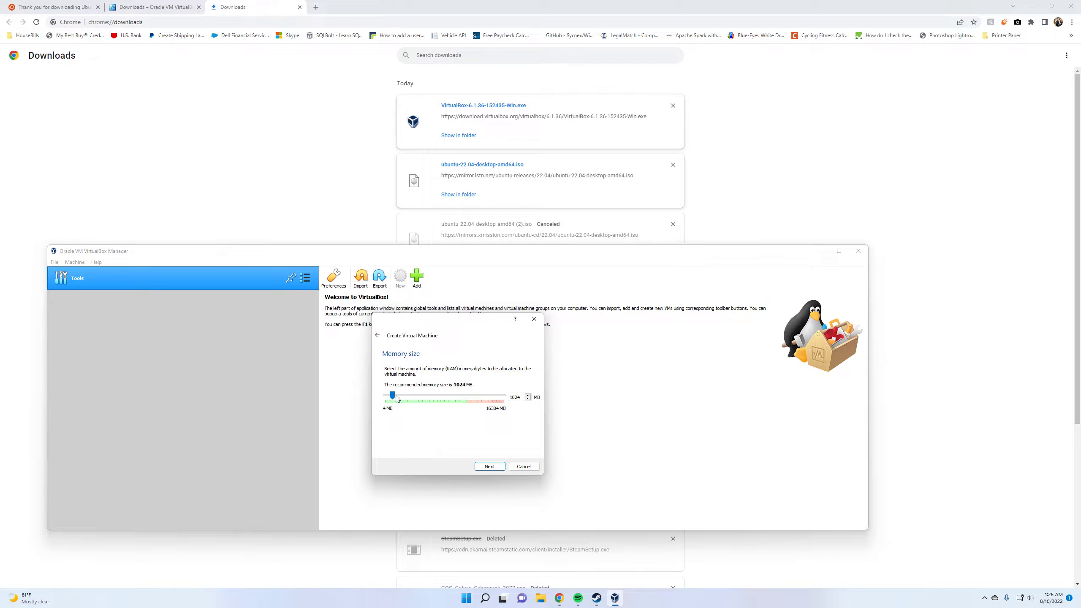
pyautogui.click(491, 465)
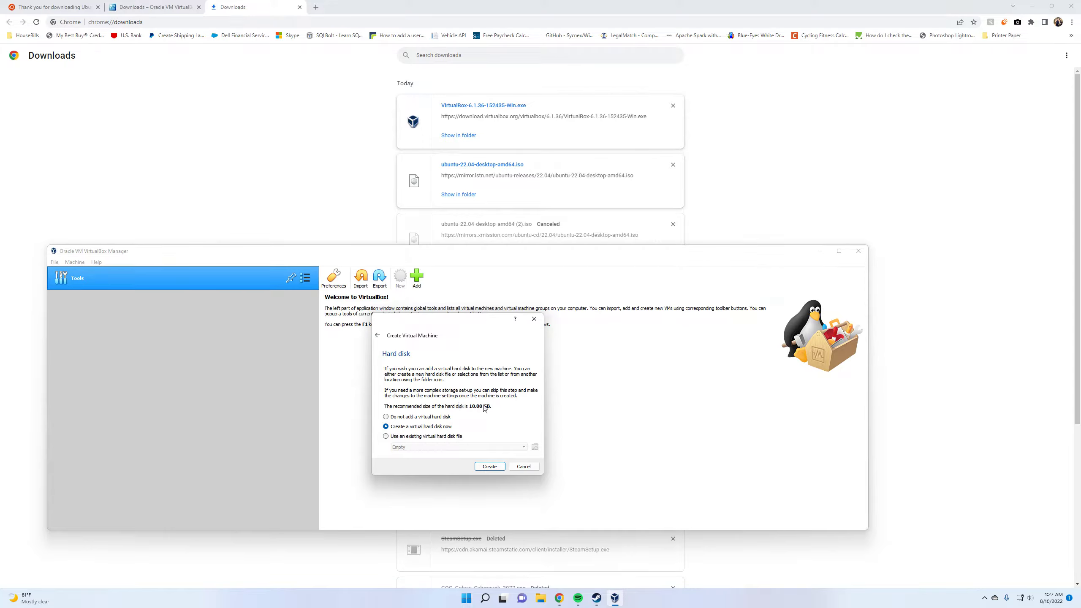
# Create a dynamically allocated VDI virtual hard disk of 100 GB for My Ubuntu in the default location
pyautogui.click(492, 467)
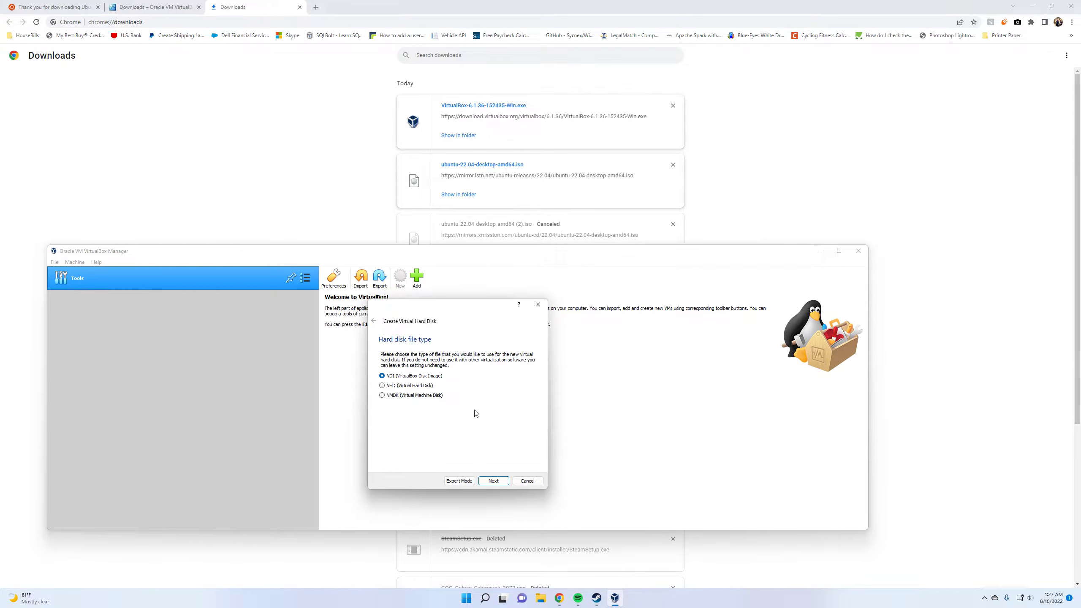
pyautogui.click(506, 482)
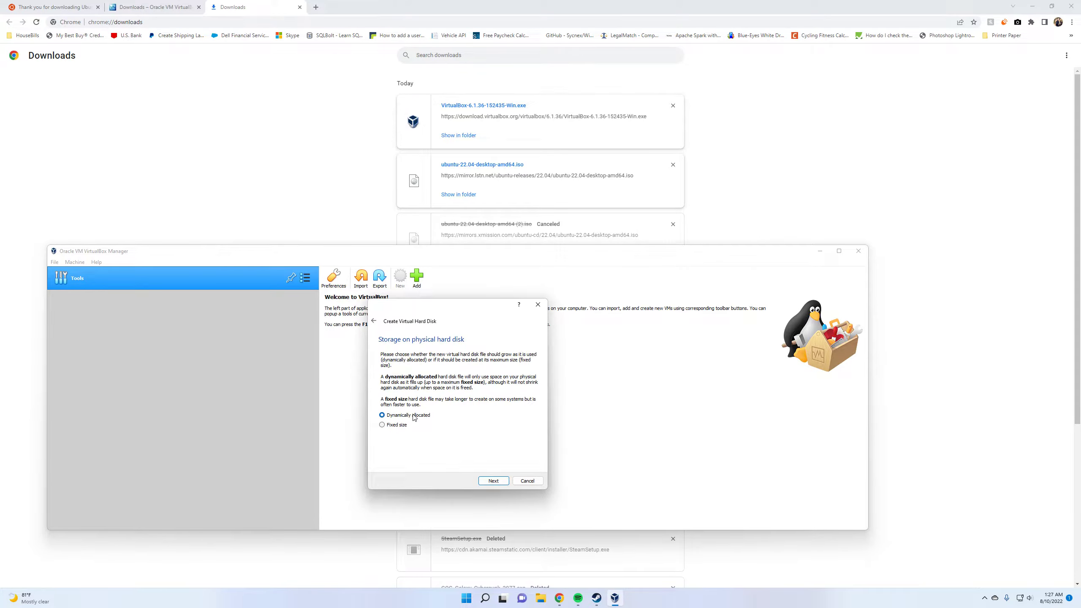
pyautogui.click(495, 481)
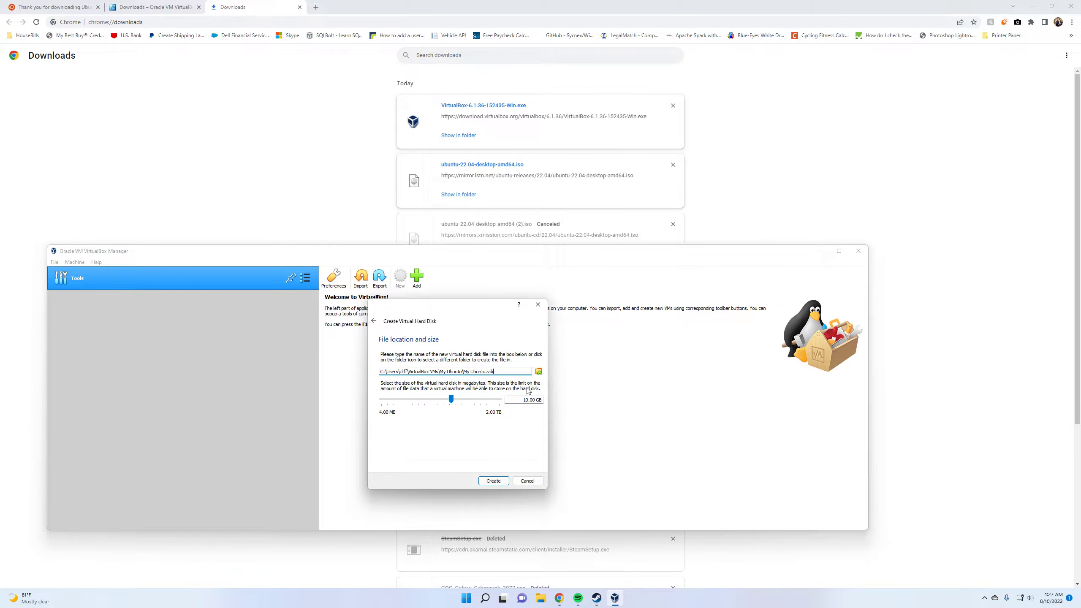
pyautogui.moveTo(451, 399); pyautogui.dragTo(473, 403)
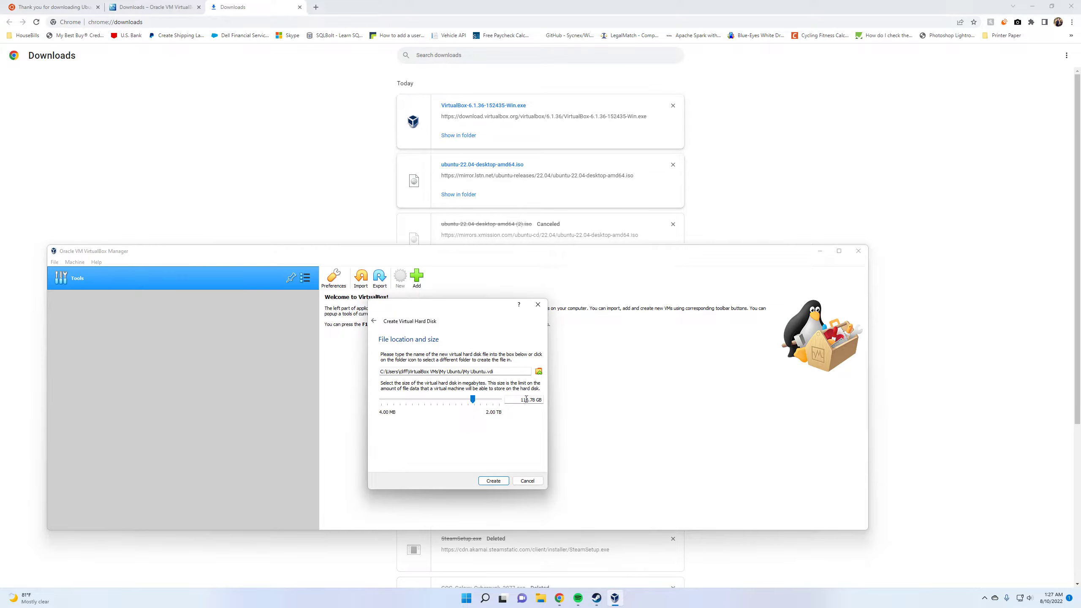
pyautogui.doubleClick(535, 399)
pyautogui.write('100')
pyautogui.click(500, 479)
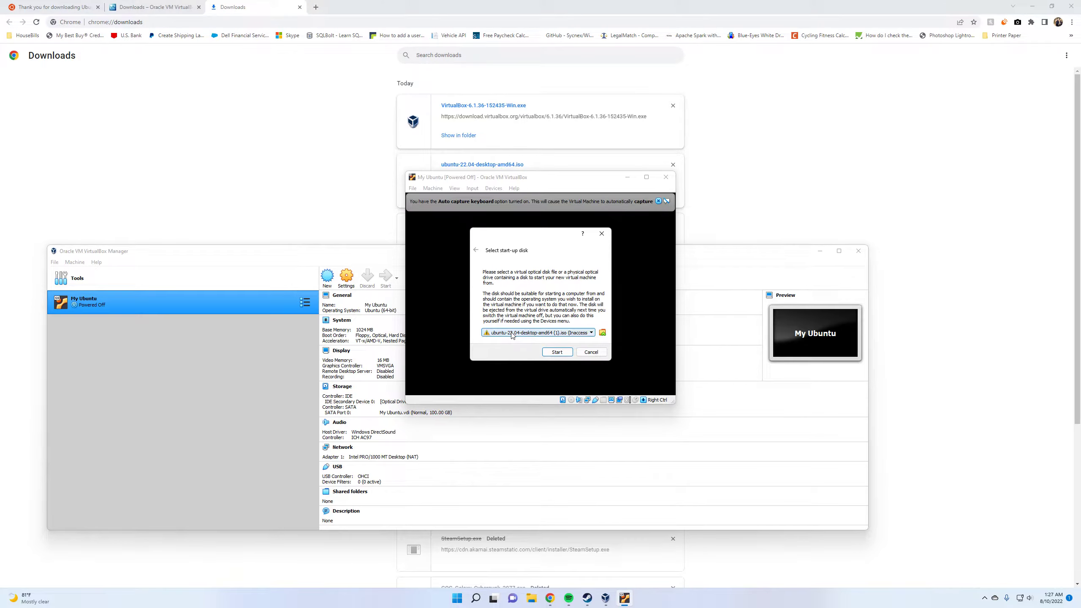
# Add ubuntu-22.04-desktop-amd64.iso from the Downloads folder and choose it as the start-up disk for My Ubuntu
pyautogui.click(512, 336)
pyautogui.click(602, 333)
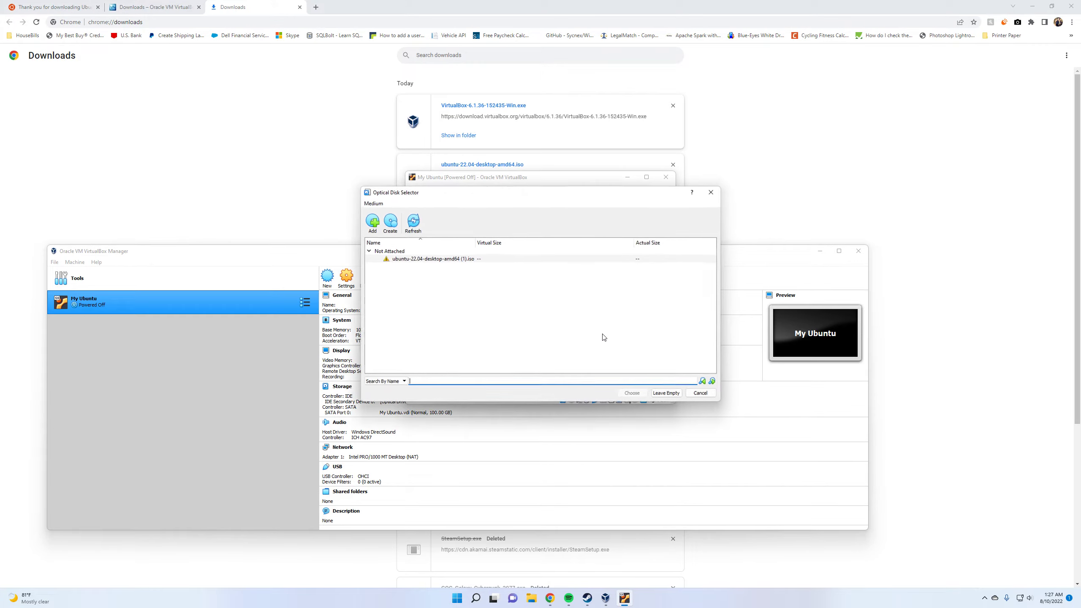
pyautogui.click(413, 260)
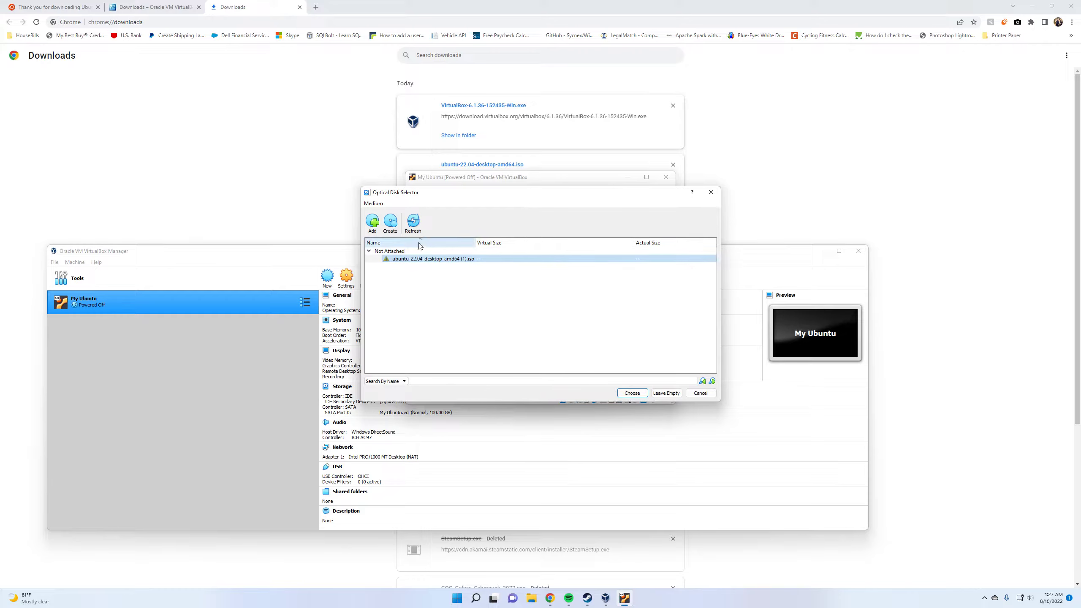
pyautogui.rightClick(447, 260)
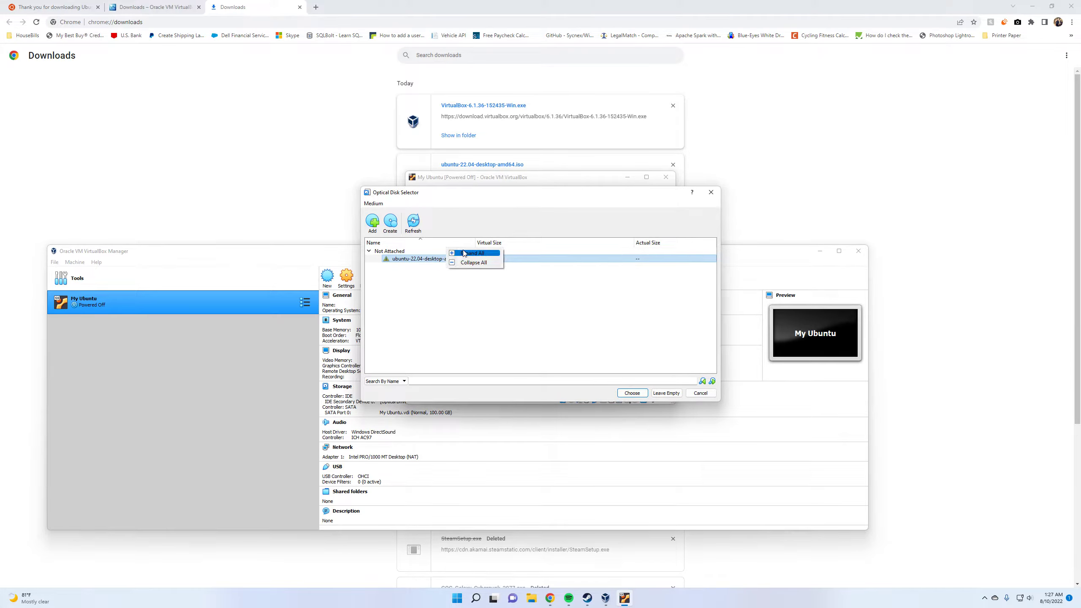
pyautogui.click(417, 297)
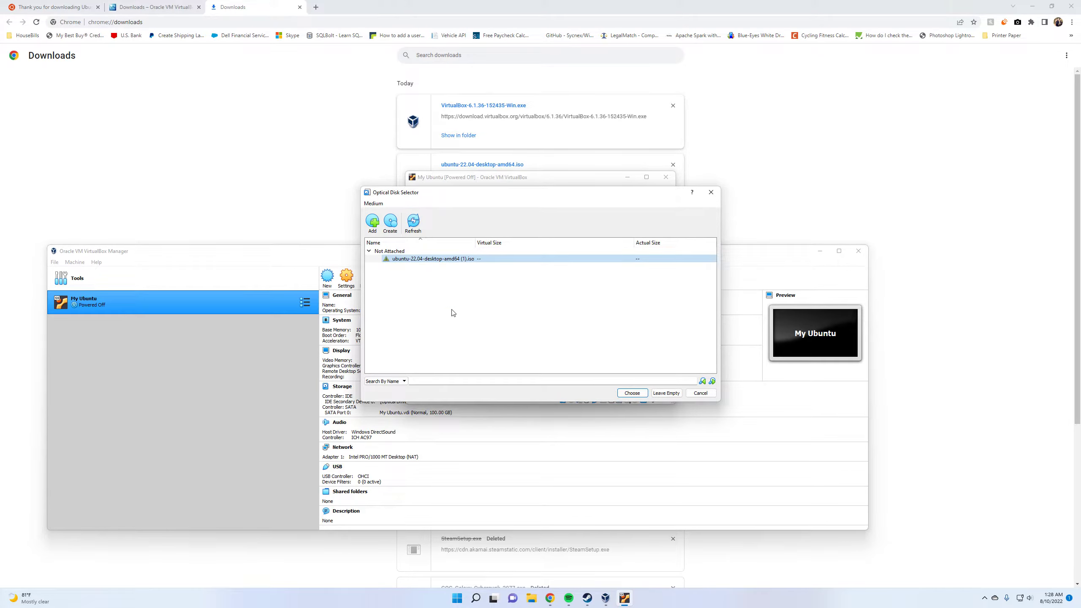
pyautogui.click(372, 222)
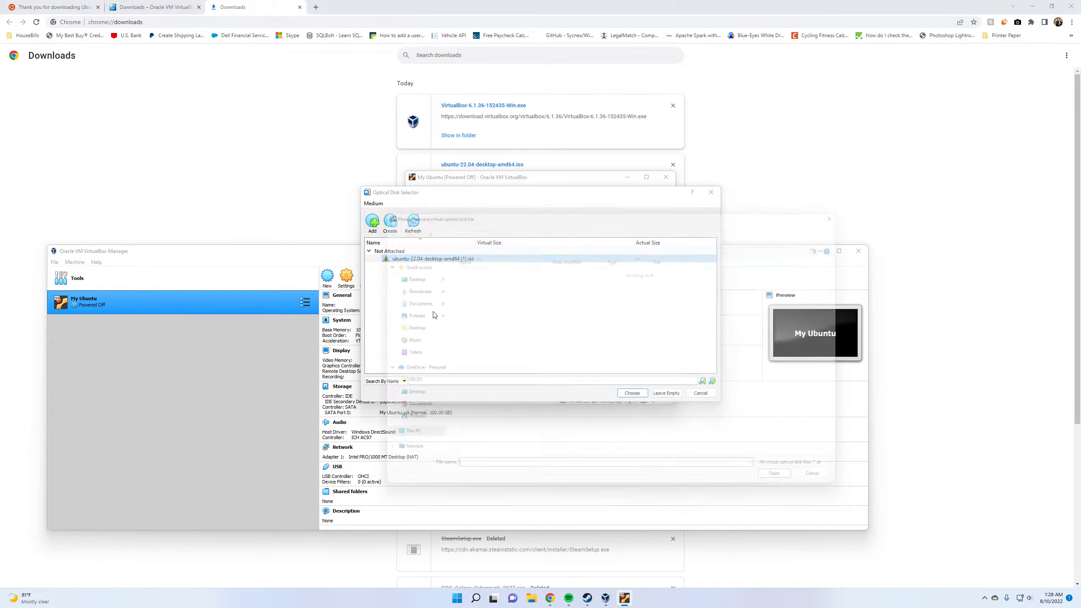
pyautogui.click(482, 279)
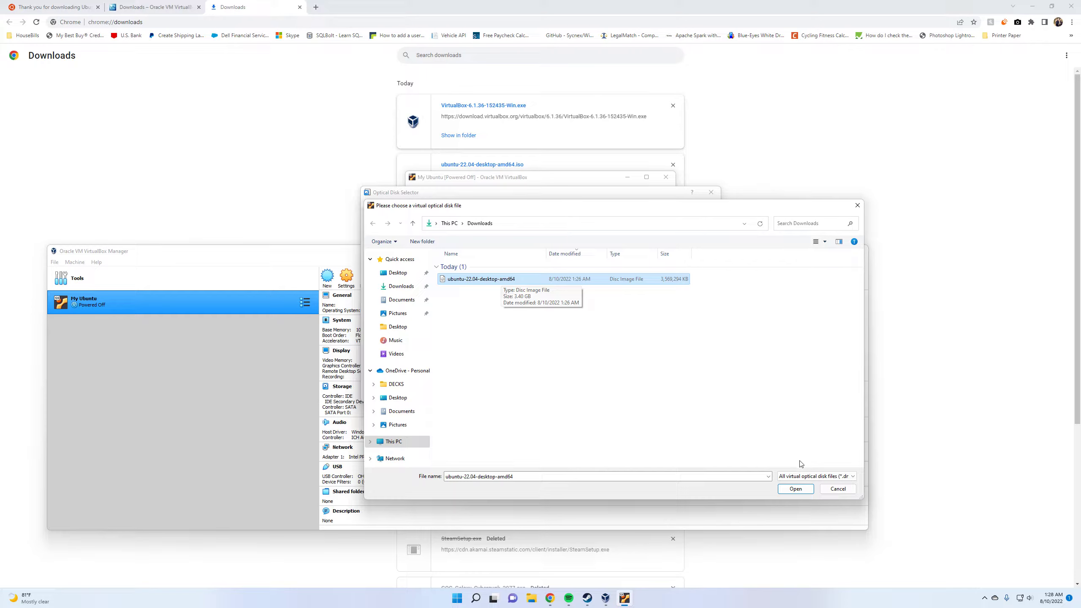
pyautogui.click(795, 488)
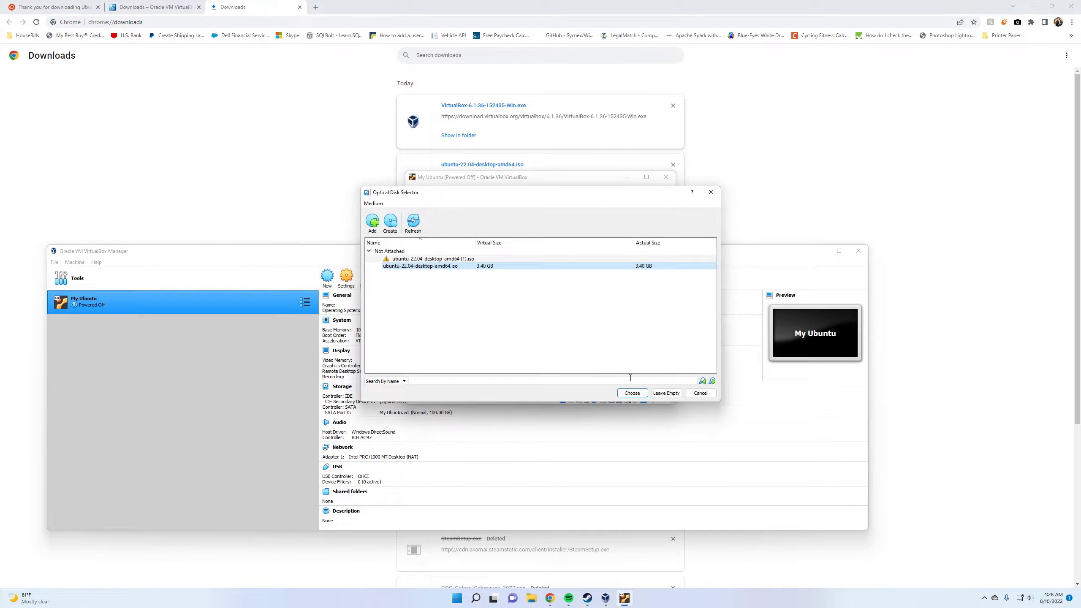
pyautogui.click(632, 392)
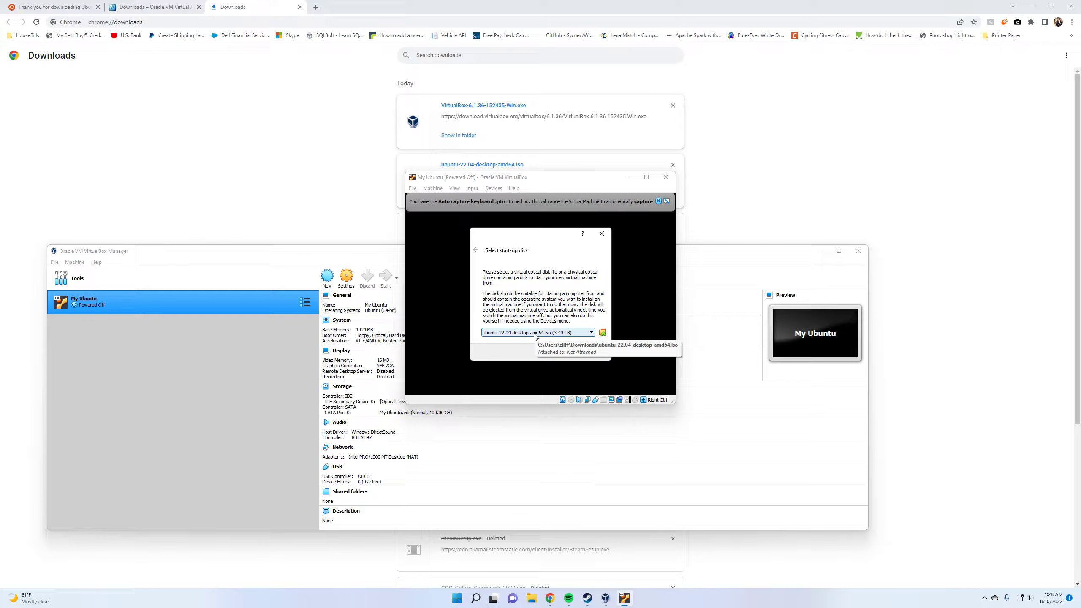
# Start My Ubuntu from the selected disk with the Try or Install Ubuntu boot entry and maximize its window
pyautogui.click(553, 355)
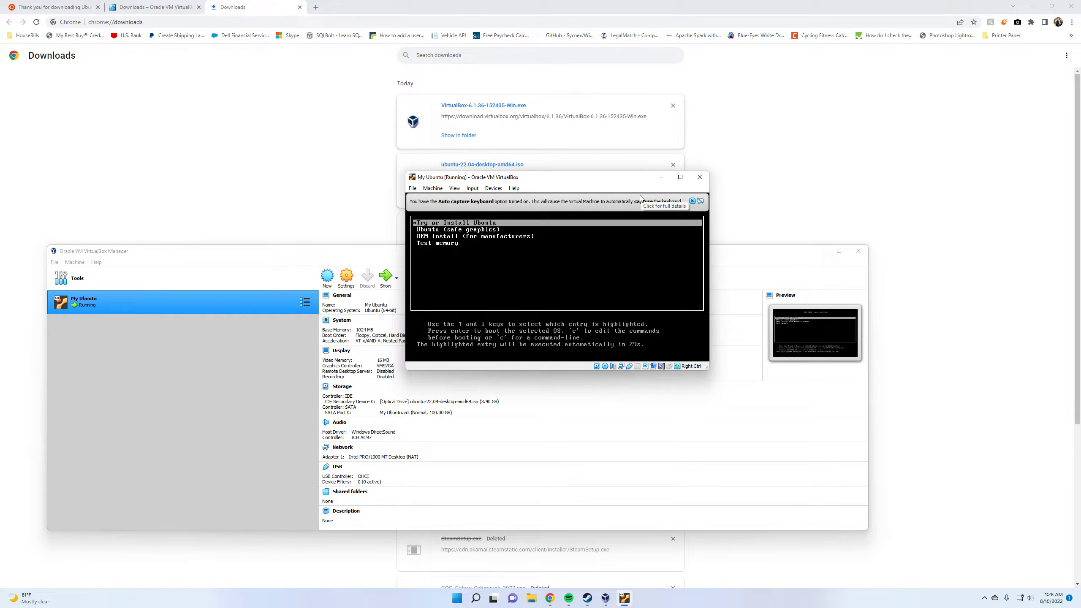
pyautogui.press('Down')
pyautogui.press('Up')
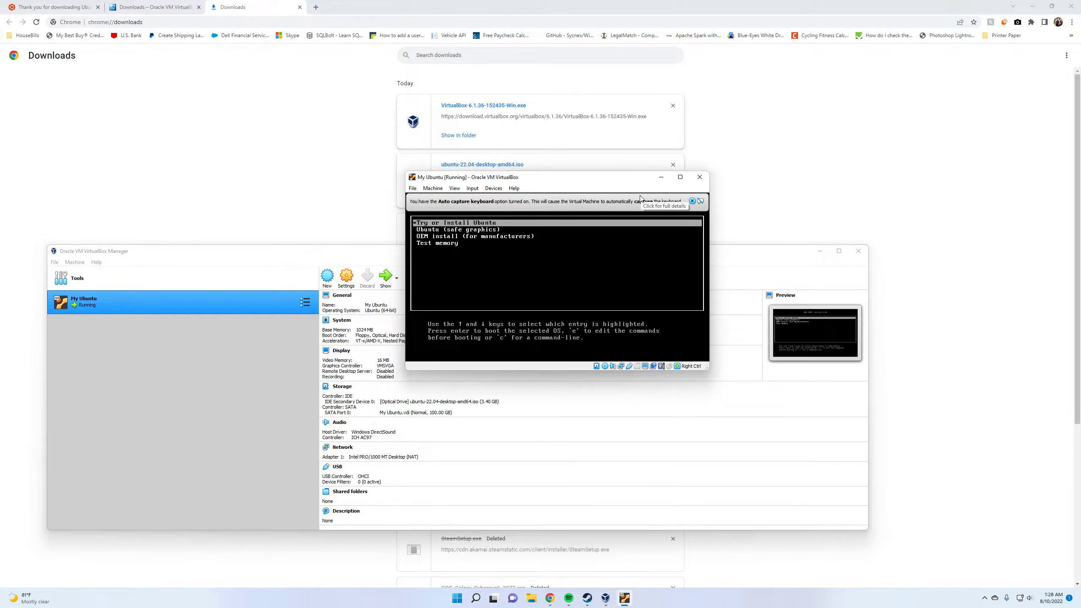
pyautogui.press('Return')
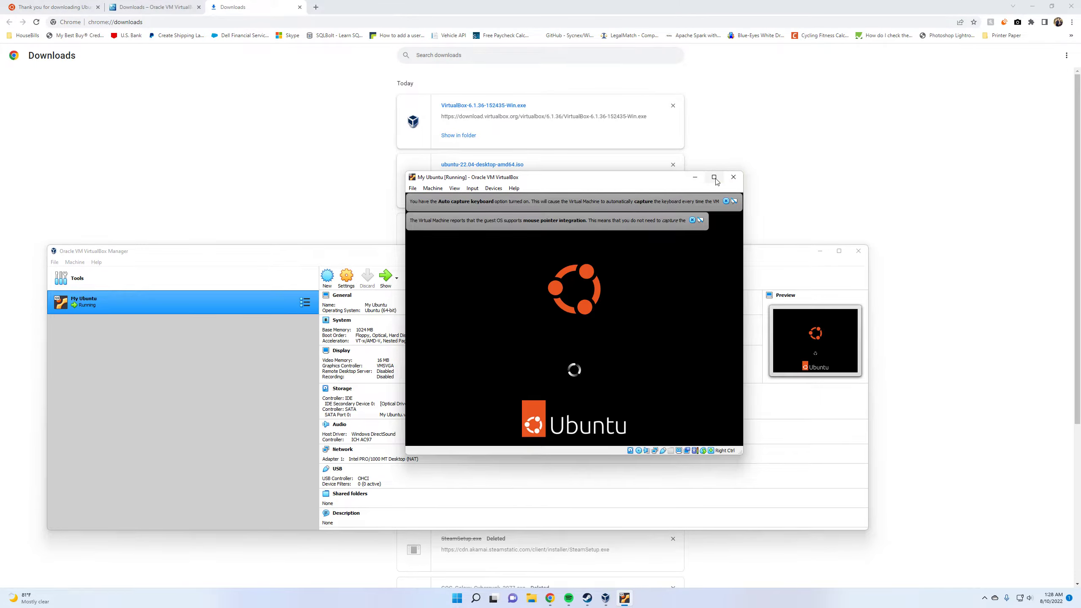
pyautogui.moveTo(715, 179)
pyautogui.click(714, 178)
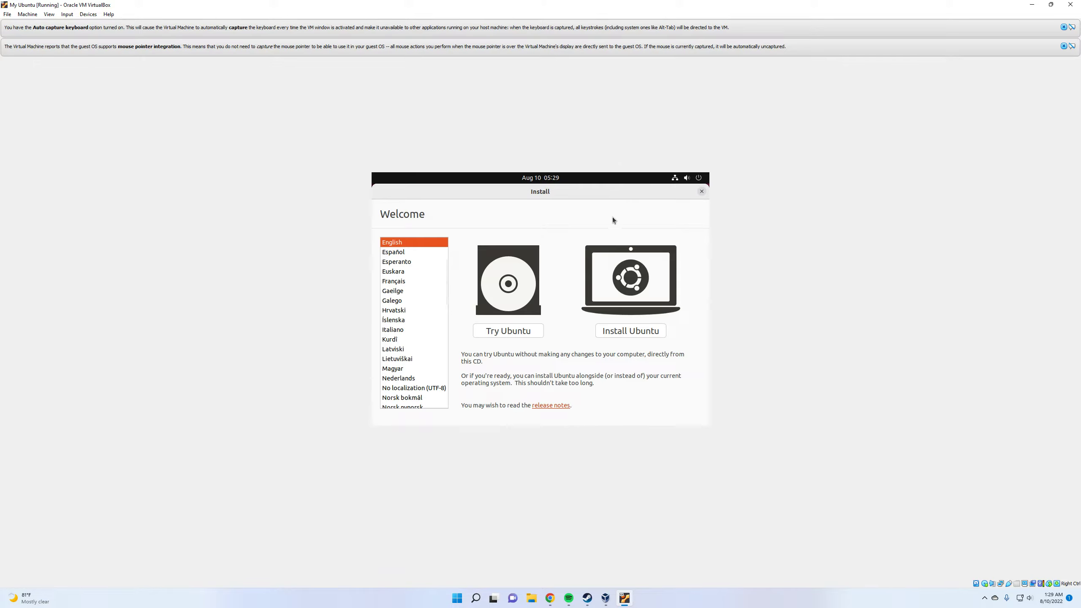
# Begin installing Ubuntu in English with the English (US) keyboard layout, normal installation and updates downloaded during installation
pyautogui.click(628, 331)
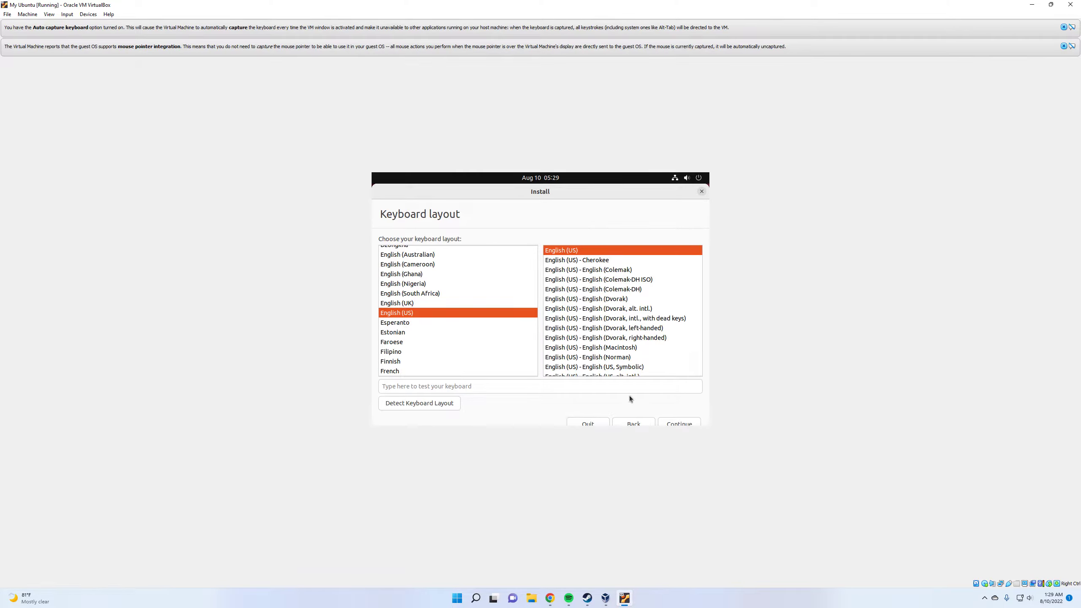
pyautogui.click(682, 423)
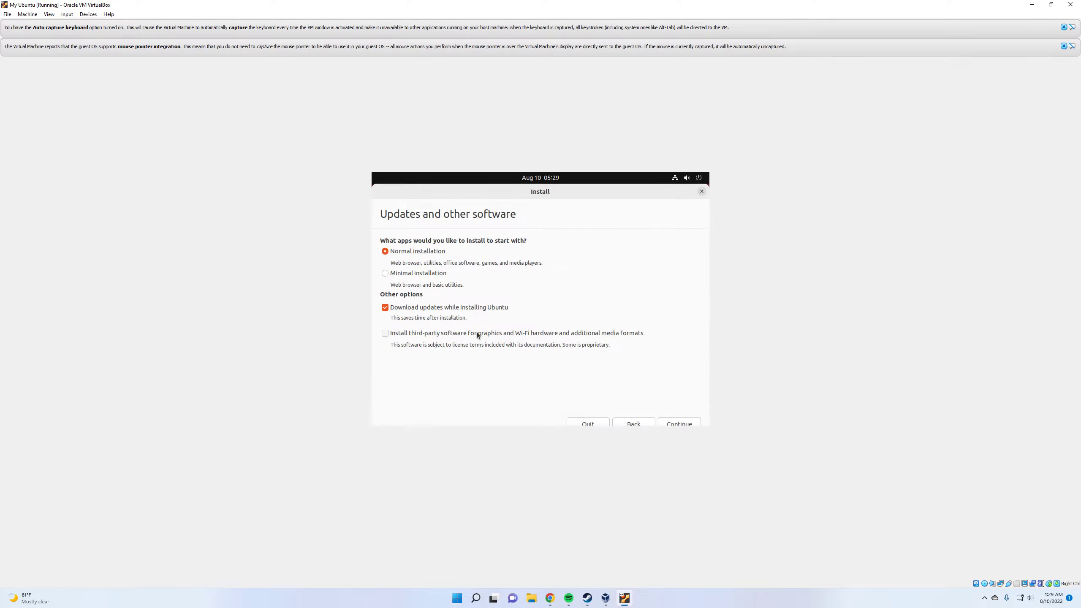
pyautogui.click(420, 335)
pyautogui.click(548, 337)
pyautogui.click(689, 421)
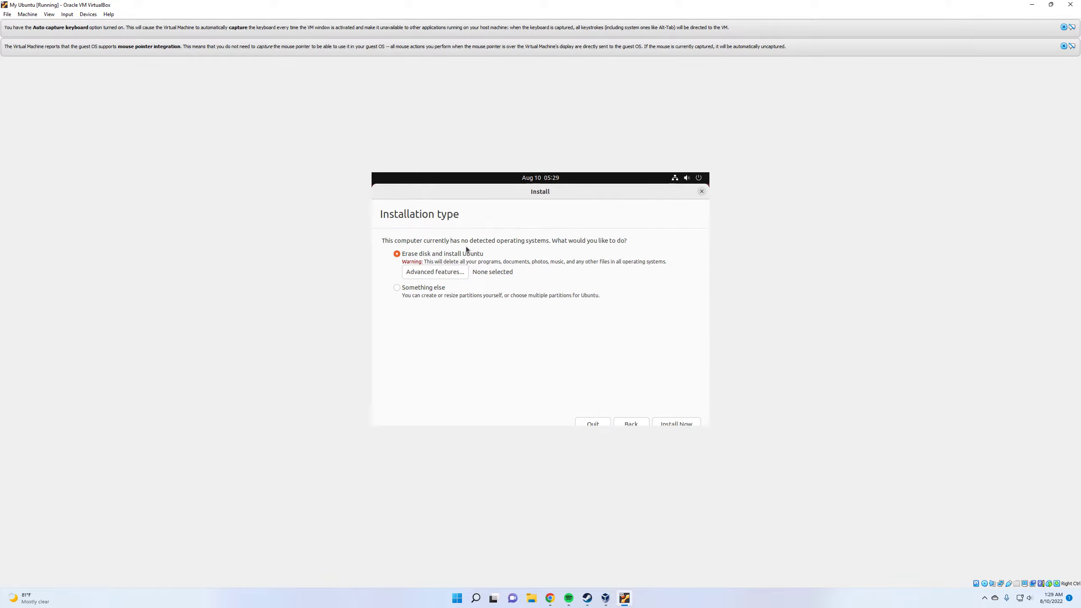
# Install Ubuntu by erasing the virtual disk, accept the partition changes and use New York as the location
pyautogui.click(684, 422)
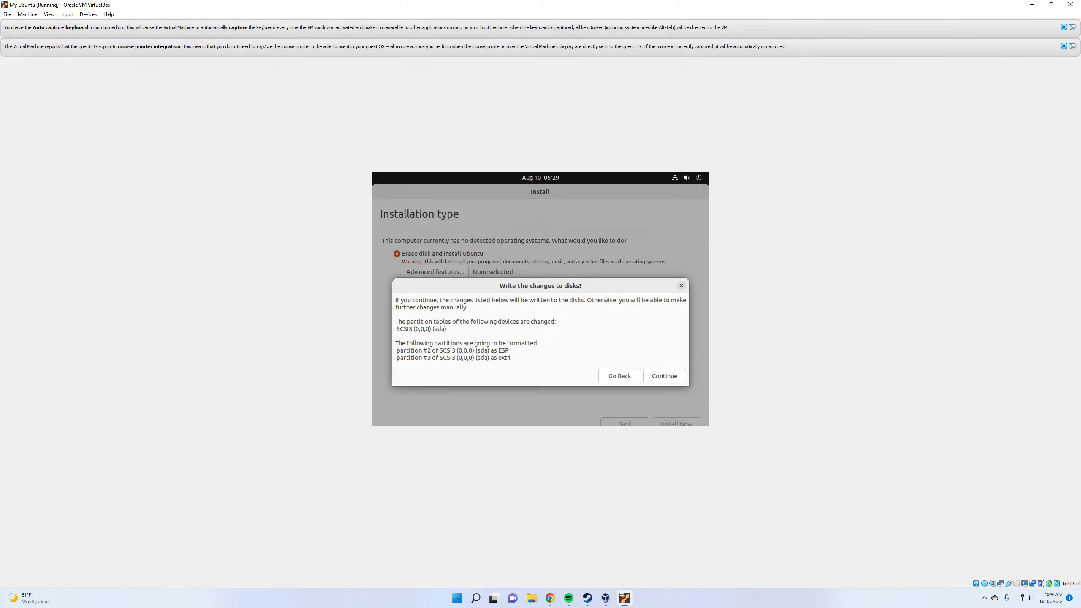
pyautogui.click(665, 376)
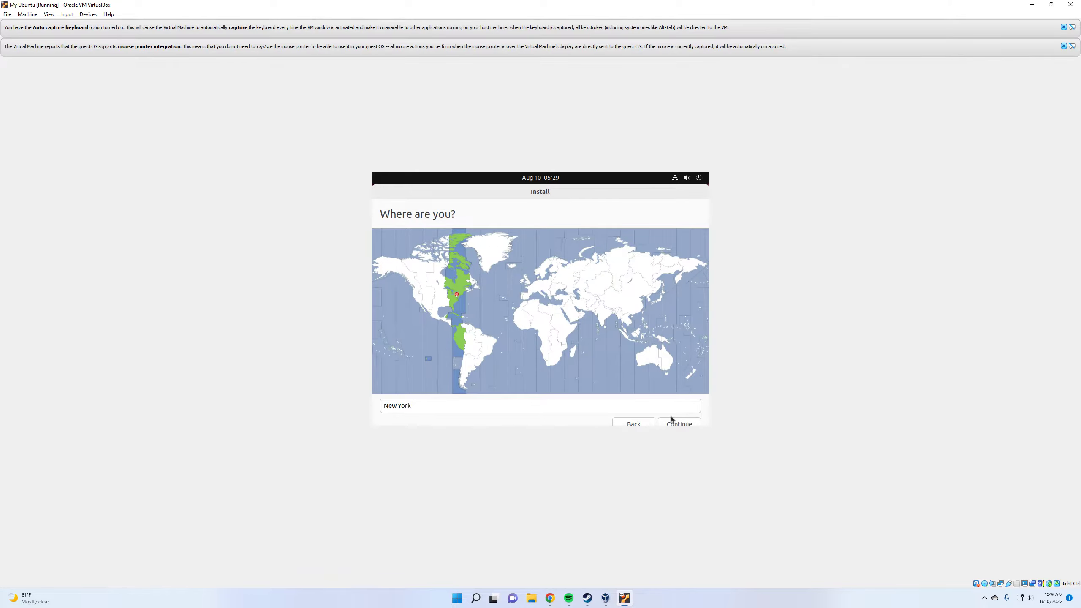
pyautogui.click(675, 424)
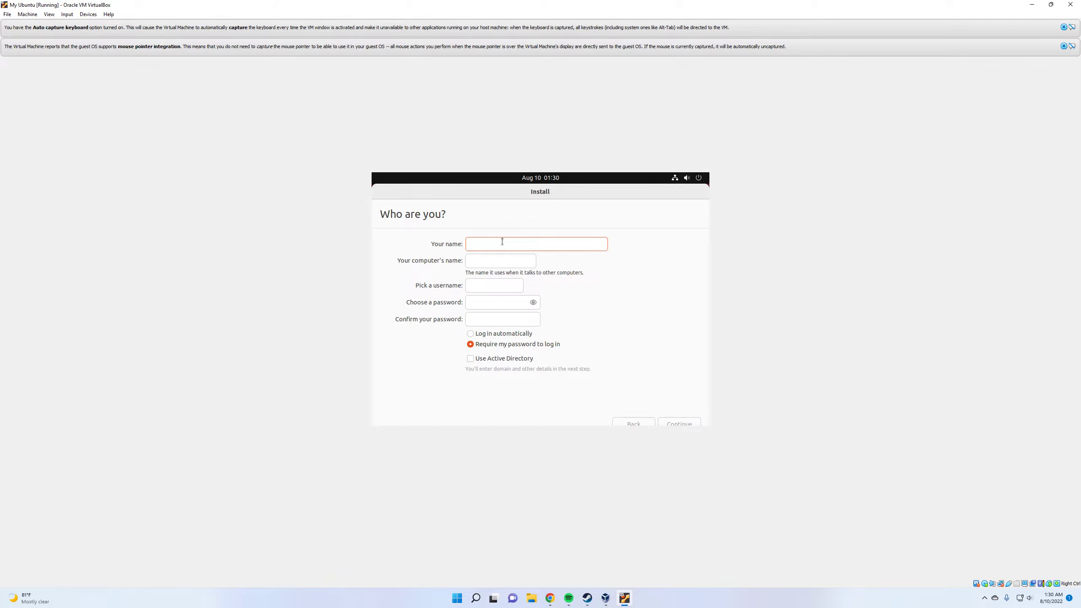
# Enter the user's name for the new Ubuntu account and require the password to log in
pyautogui.write('bob')
pyautogui.press('BackSpace')
pyautogui.press('BackSpace')
pyautogui.press('BackSpace')
pyautogui.write('b')
pyautogui.press('BackSpace')
pyautogui.write('Ubu')
pyautogui.click(519, 345)
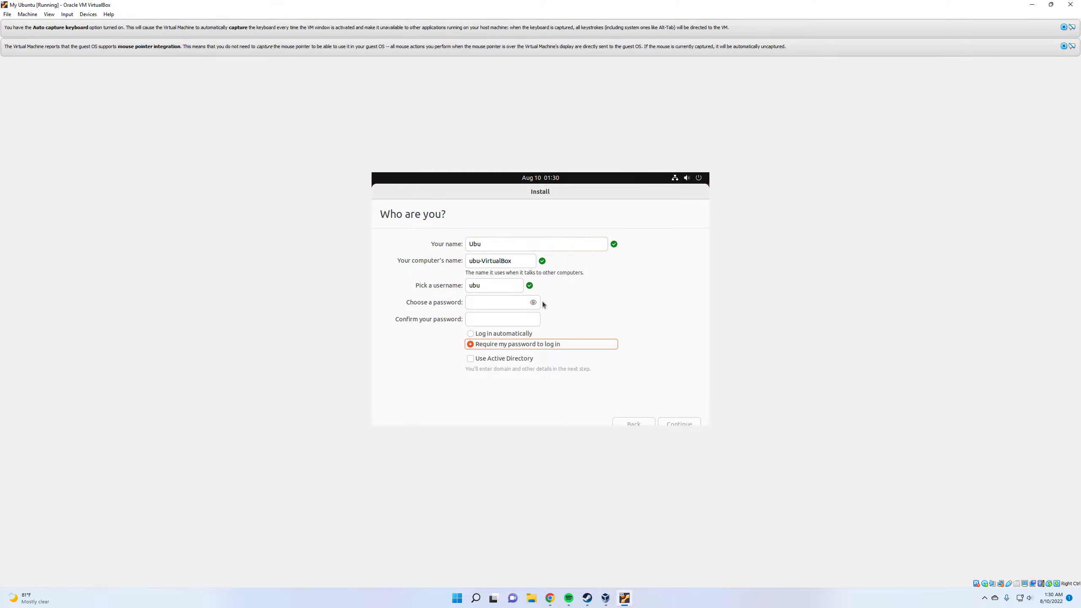
# Enter and confirm the account password, and continue to the system installation
pyautogui.click(495, 305)
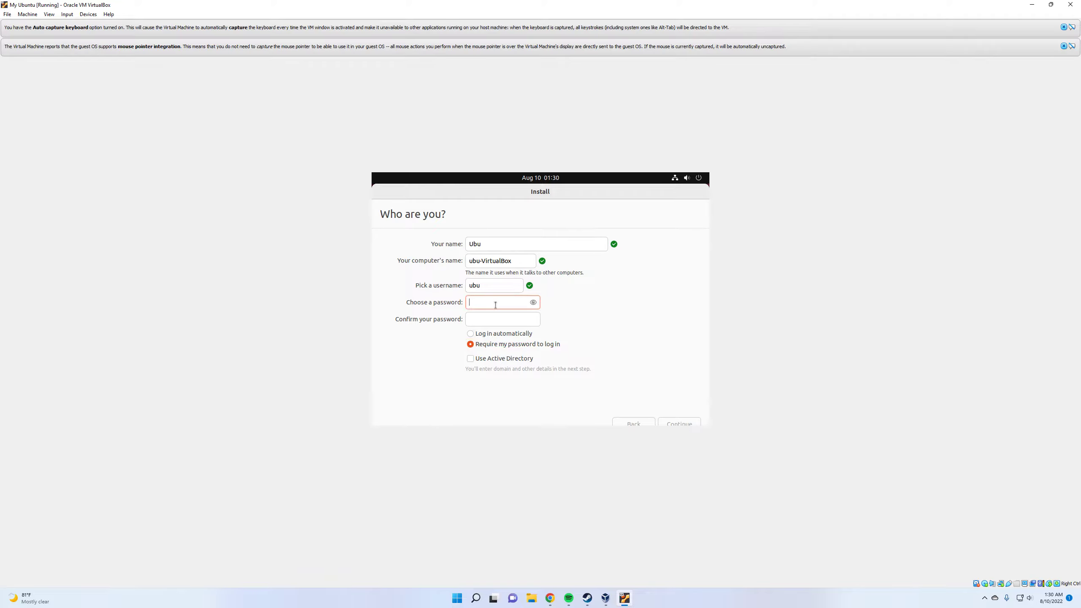
pyautogui.write('ubu')
pyautogui.press('Tab')
pyautogui.write('ubu')
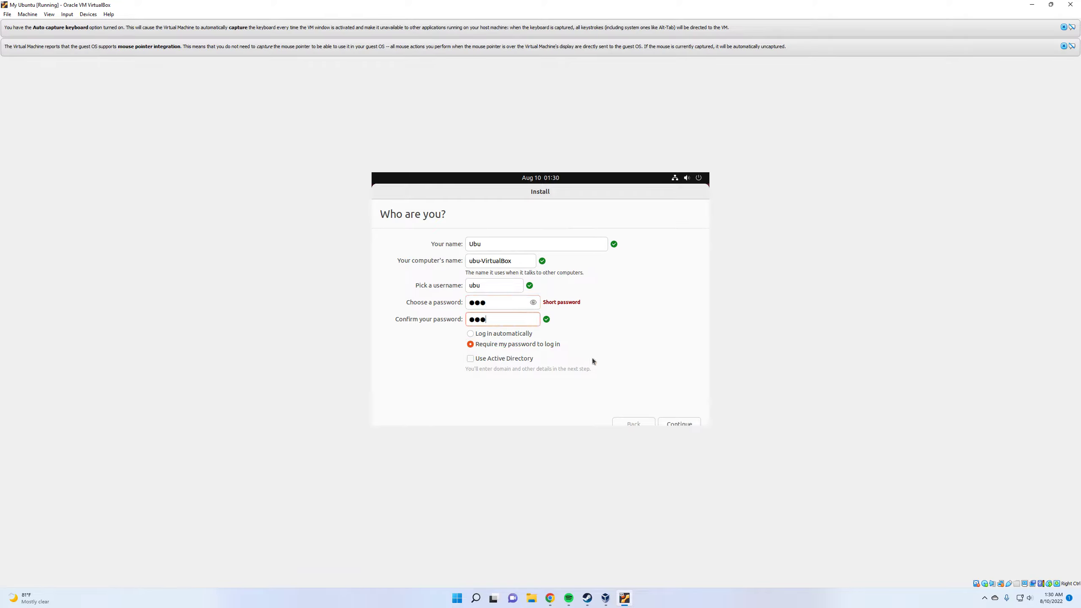
pyautogui.click(693, 419)
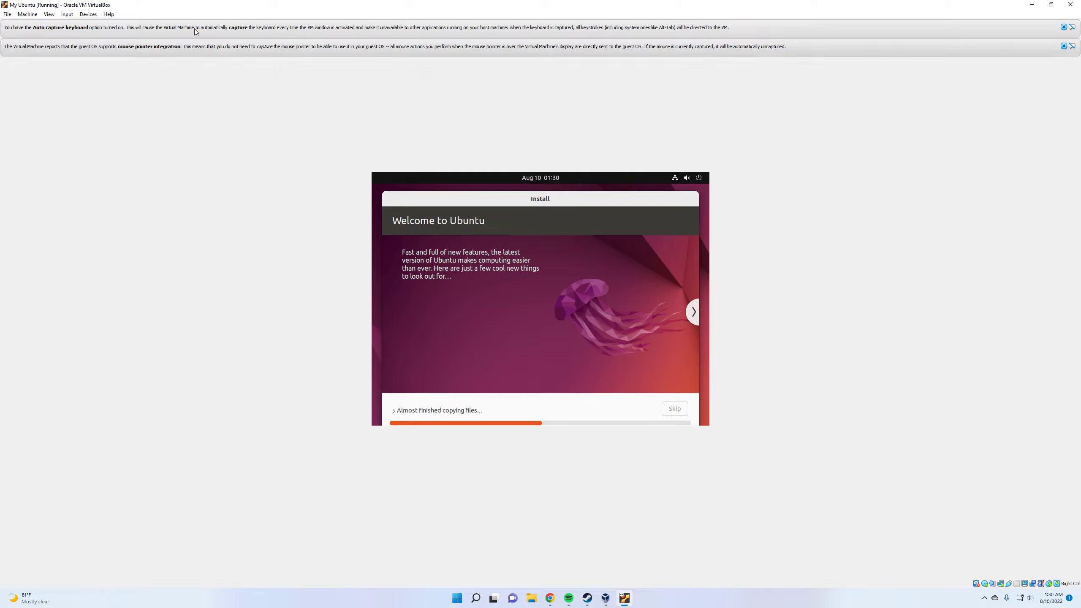
# Switch the My Ubuntu virtual machine window to Scaled Mode and maximize it
pyautogui.click(57, 13)
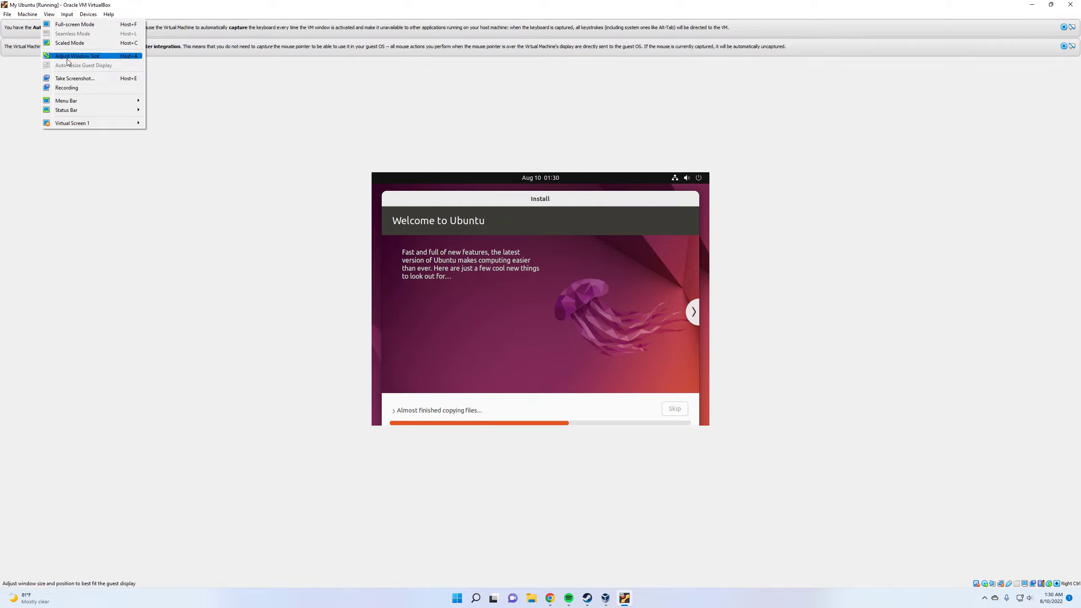
pyautogui.moveTo(98, 123)
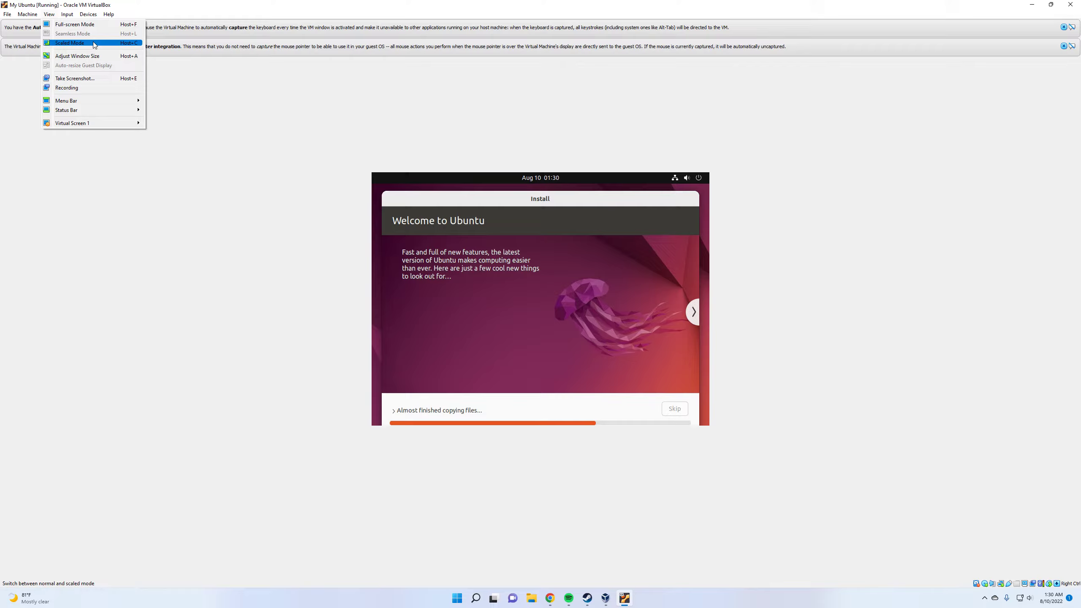
pyautogui.click(70, 43)
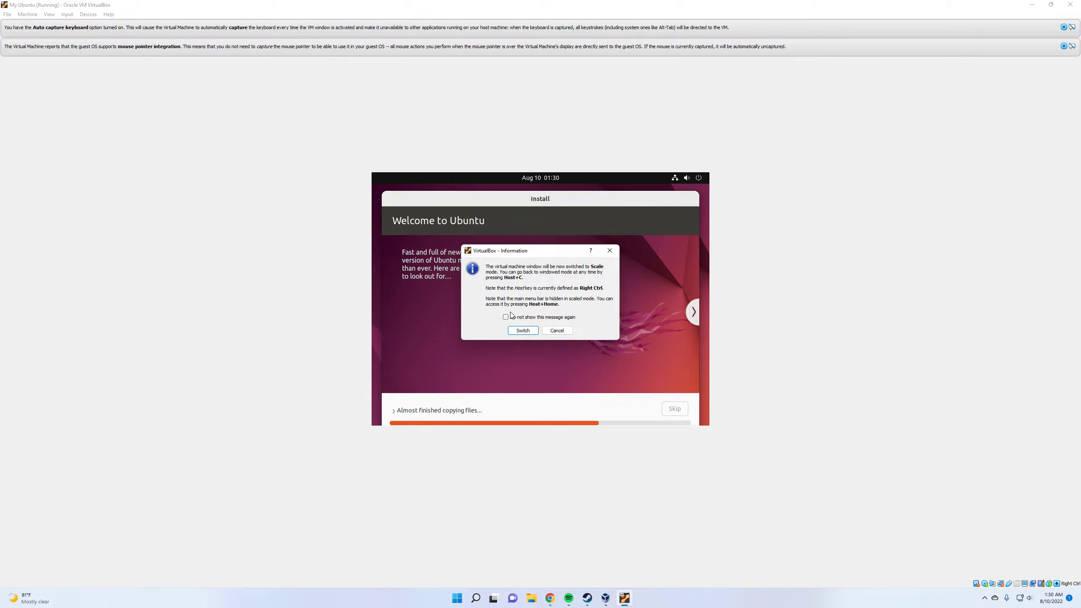
pyautogui.click(527, 330)
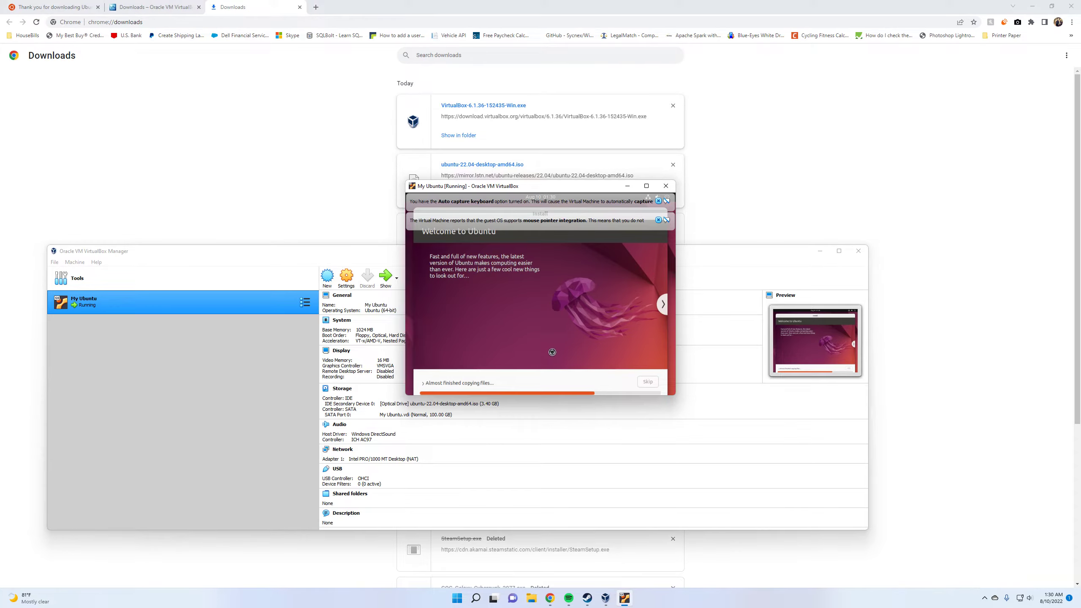
pyautogui.click(646, 187)
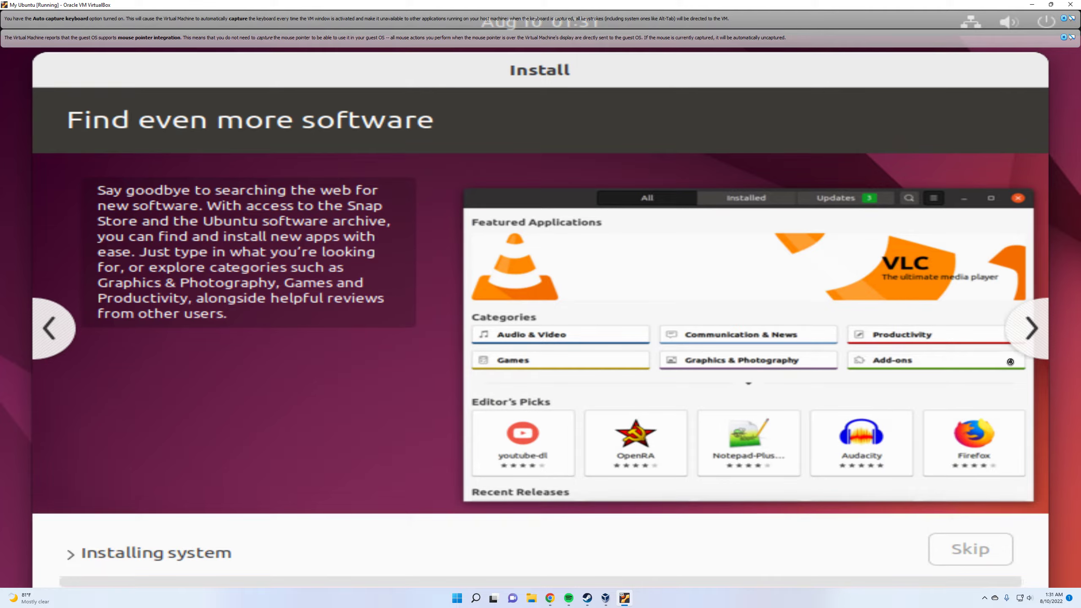
# Advance the installer slideshow, skip the remaining file retrieval and dismiss the keyboard capture and mouse integration messages
pyautogui.click(1032, 329)
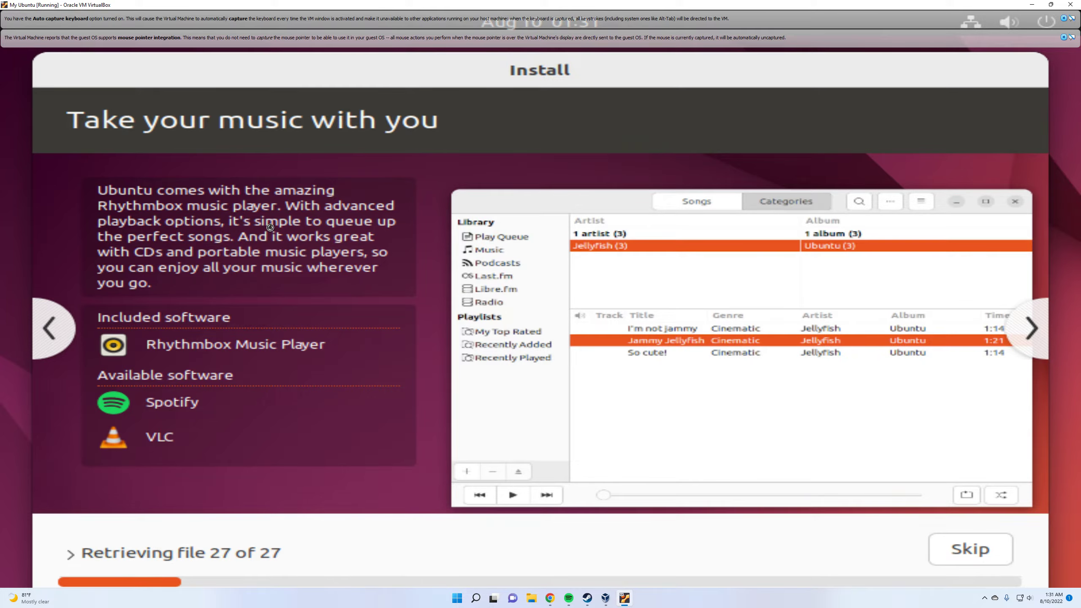
pyautogui.click(967, 550)
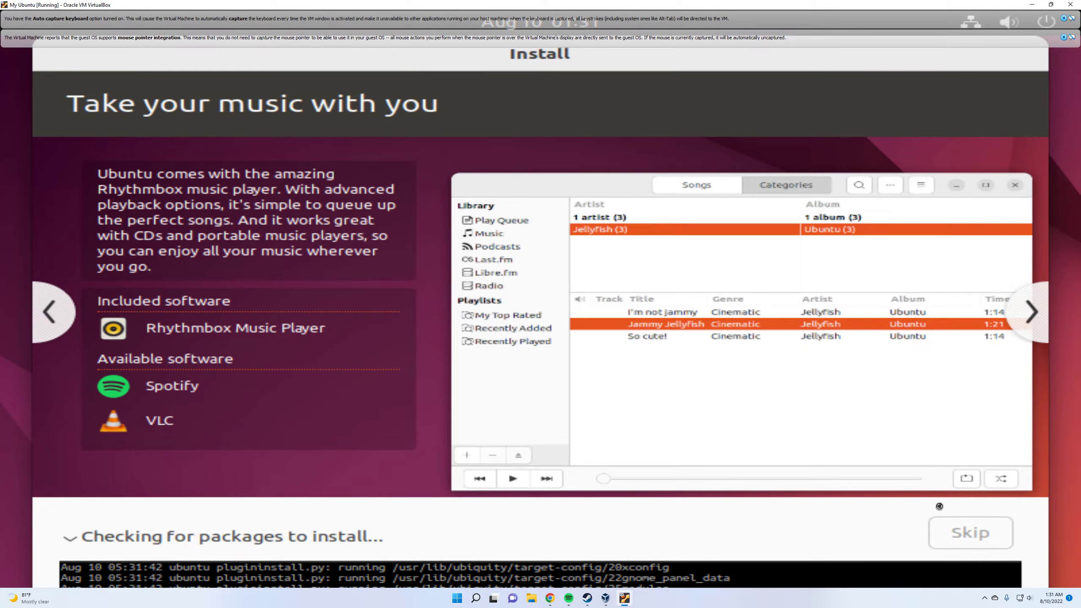
pyautogui.click(1064, 19)
pyautogui.click(1064, 19)
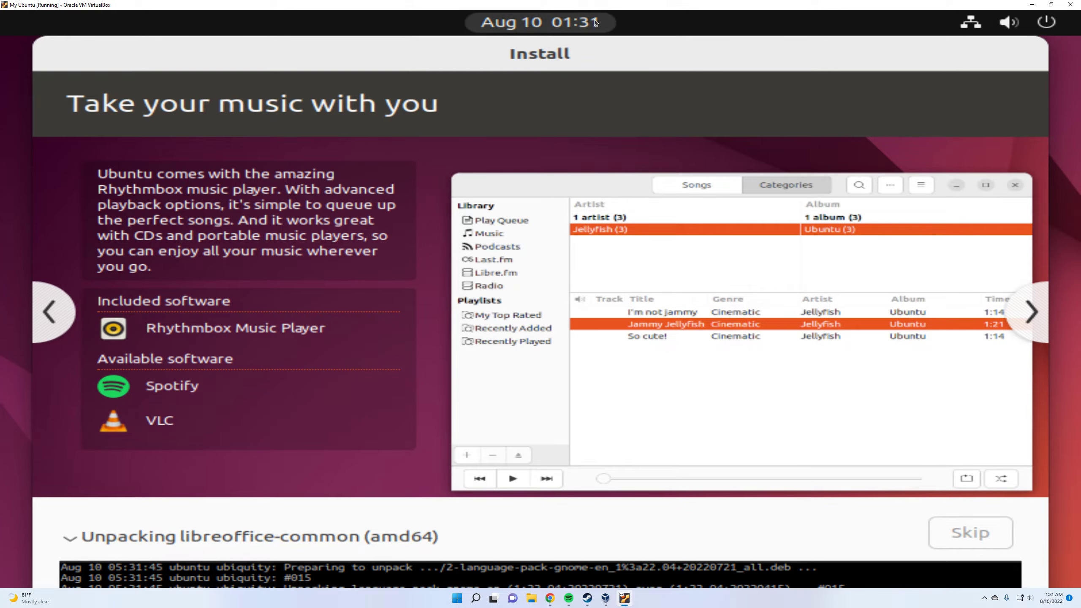
pyautogui.click(568, 22)
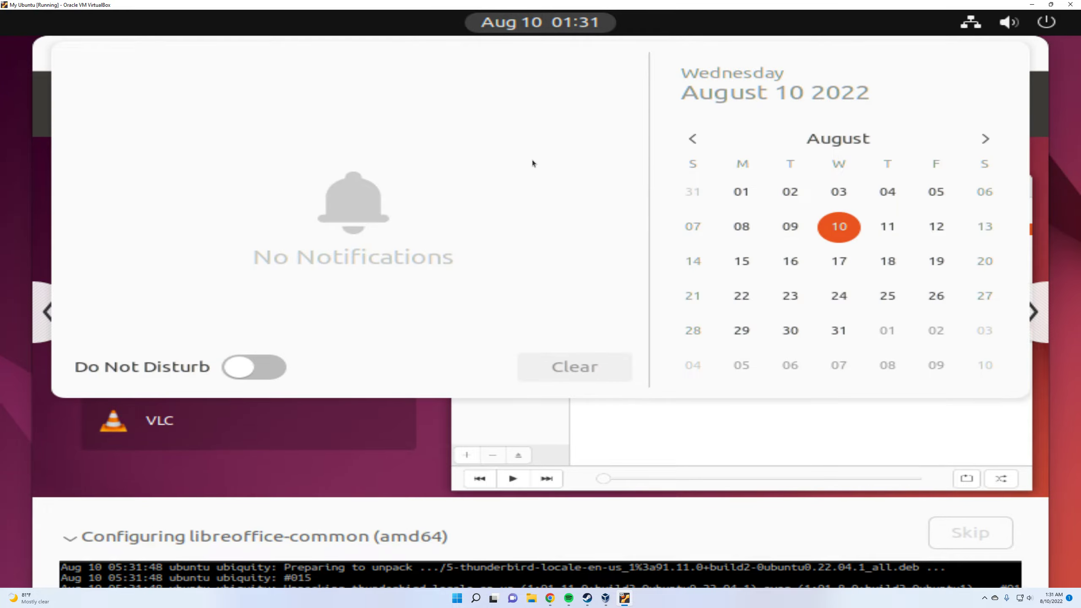
pyautogui.click(553, 23)
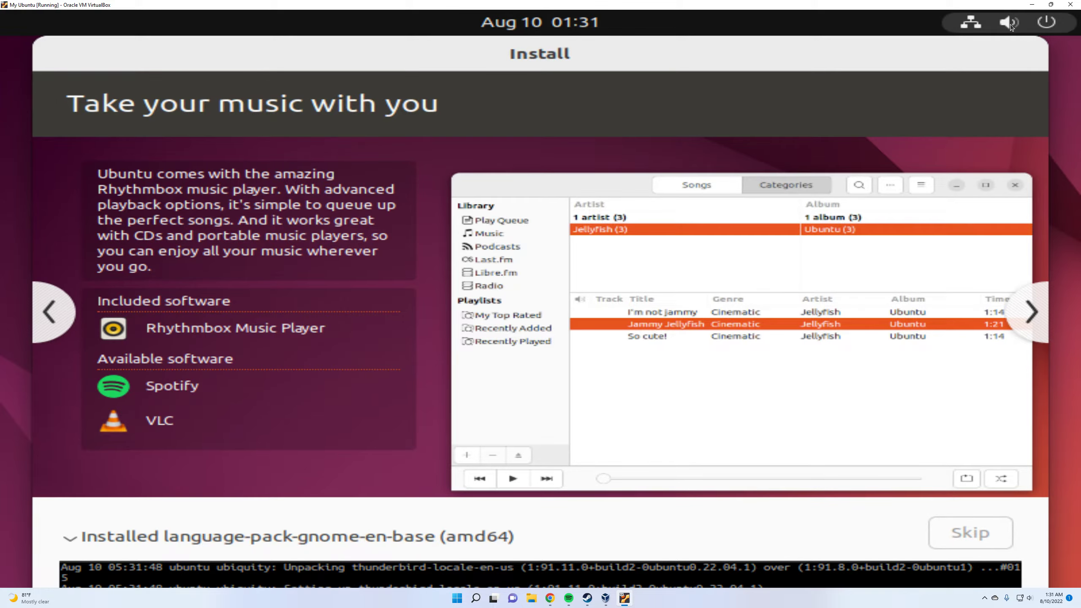
pyautogui.click(1010, 23)
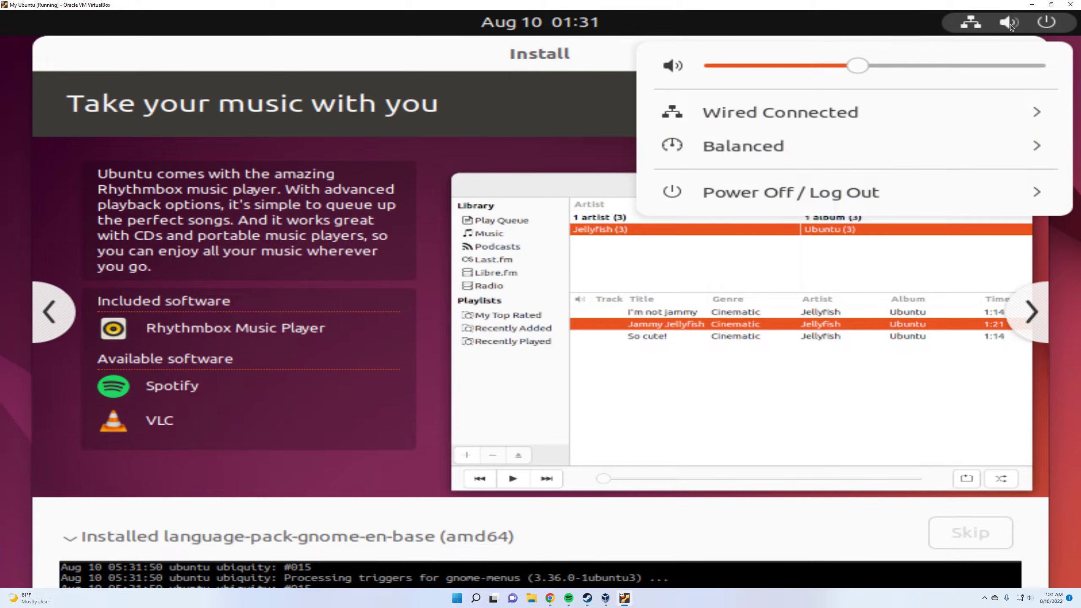
pyautogui.click(1010, 23)
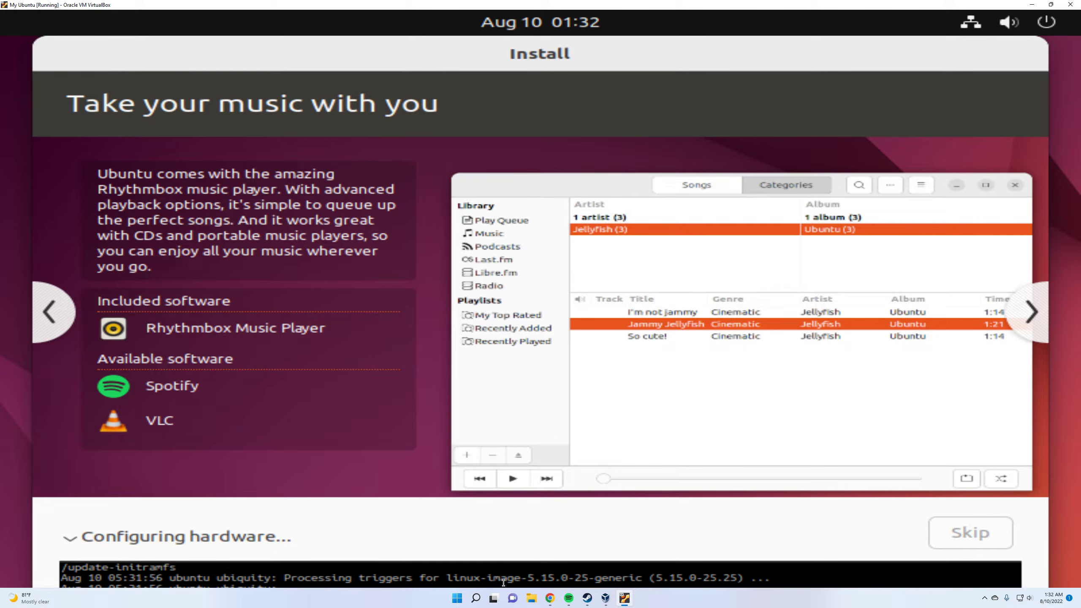
pyautogui.moveTo(379, 500); pyautogui.dragTo(382, 430)
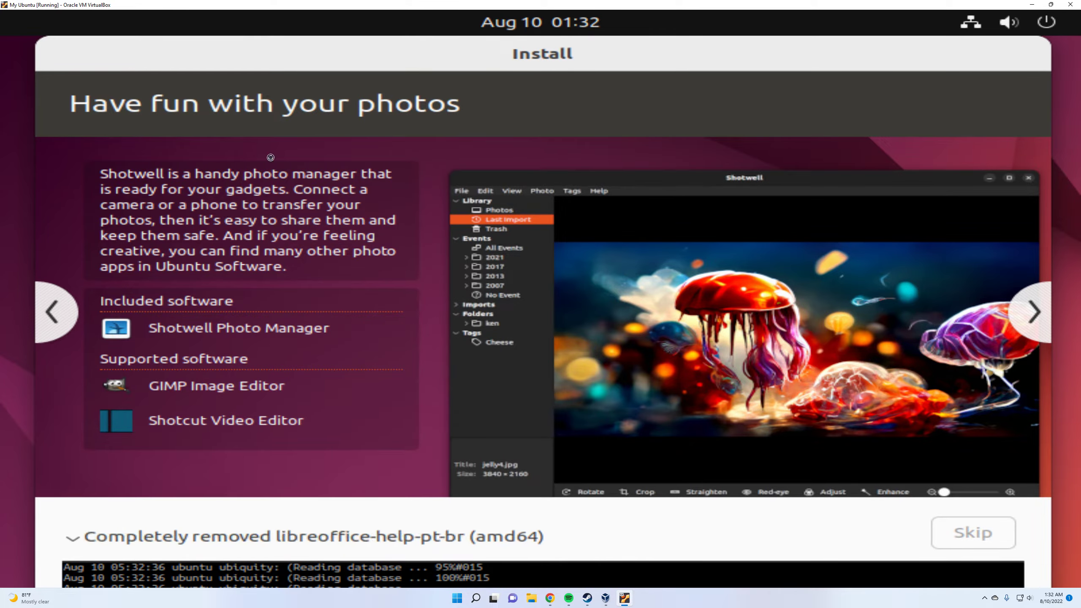
# Restore and enlarge the virtual machine window, advance the installer slideshow, and maximize the window again
pyautogui.doubleClick(208, 4)
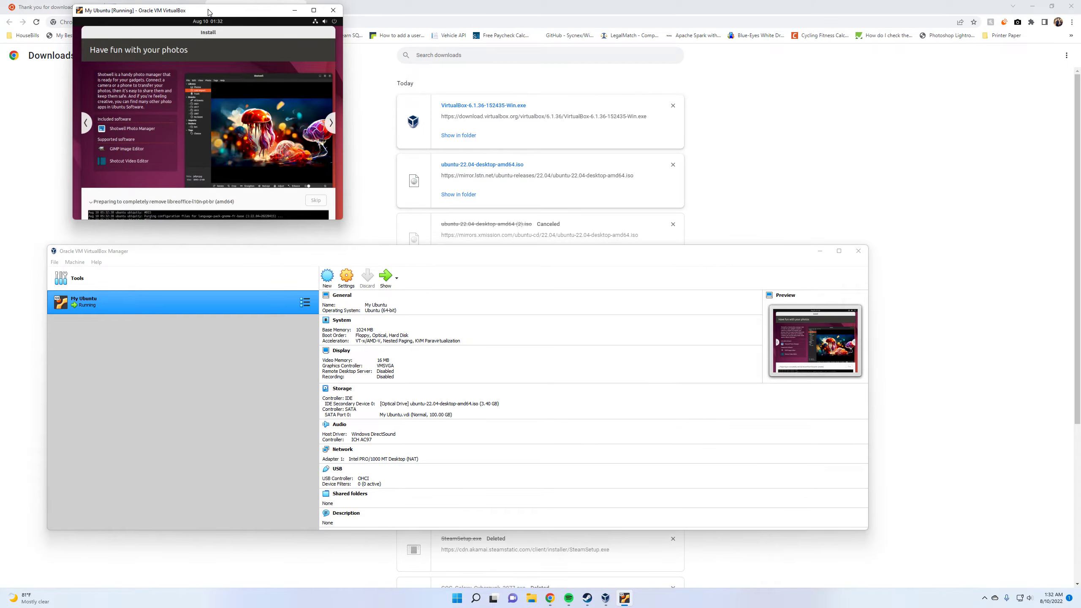
pyautogui.moveTo(342, 220); pyautogui.dragTo(974, 580)
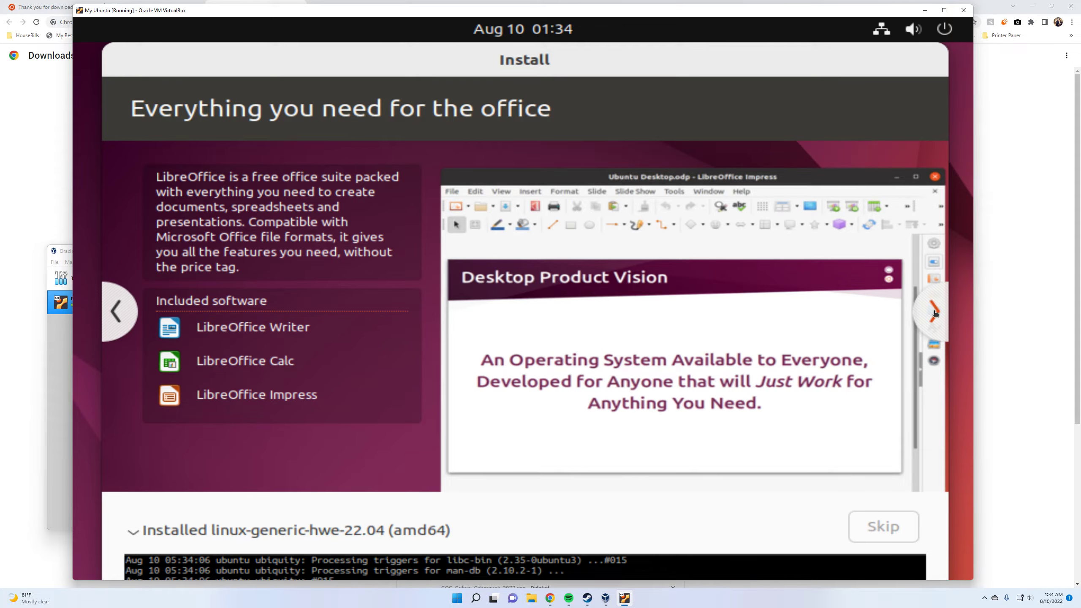
pyautogui.click(935, 313)
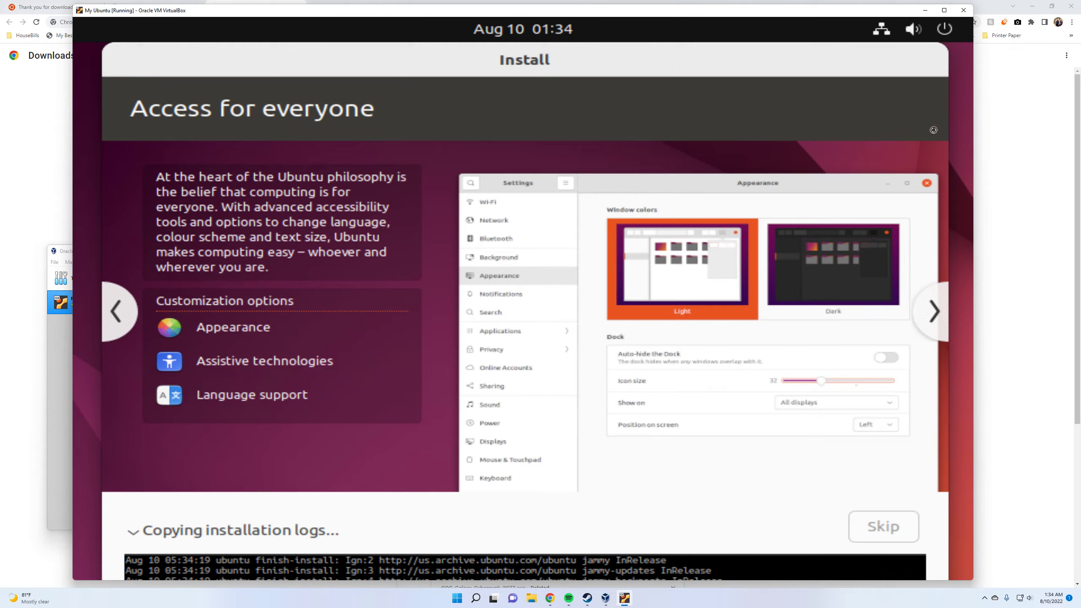
pyautogui.click(944, 10)
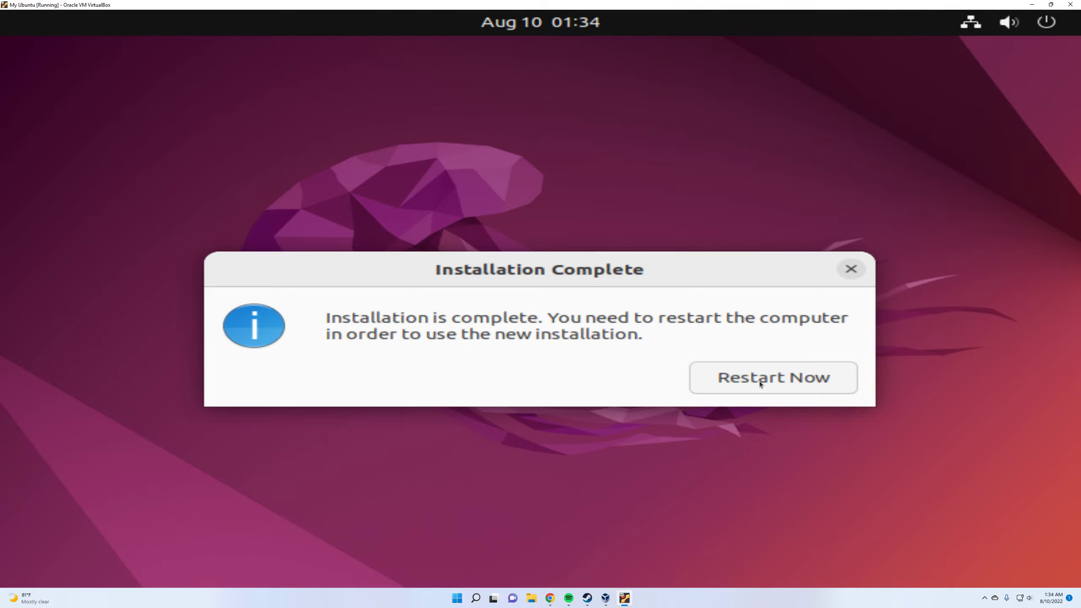
# Restart the virtual machine from the completed installation and continue past the request to remove the installation medium
pyautogui.click(759, 382)
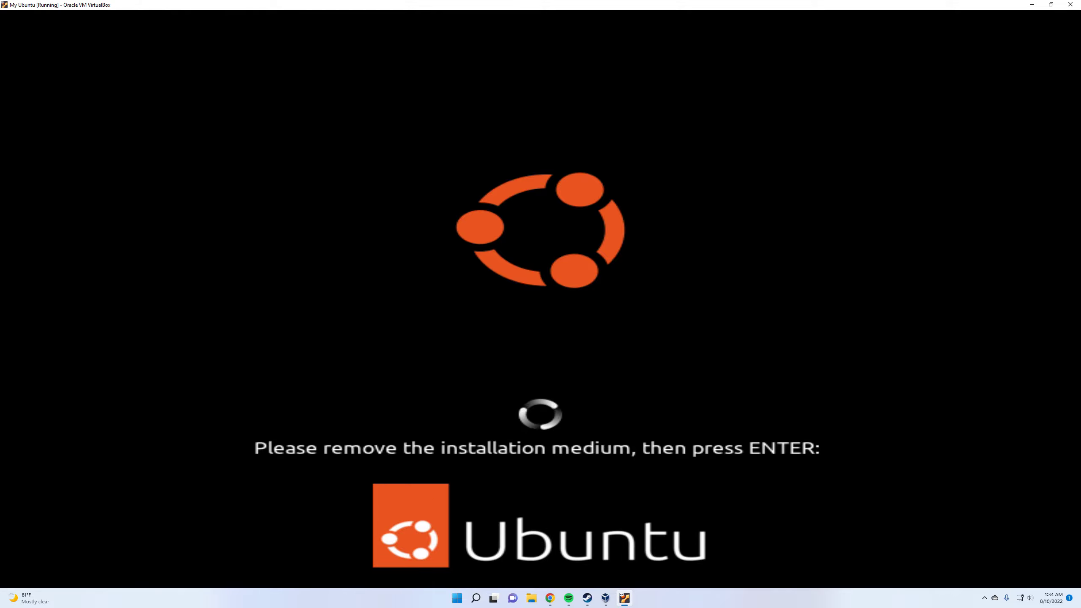
pyautogui.press('Return')
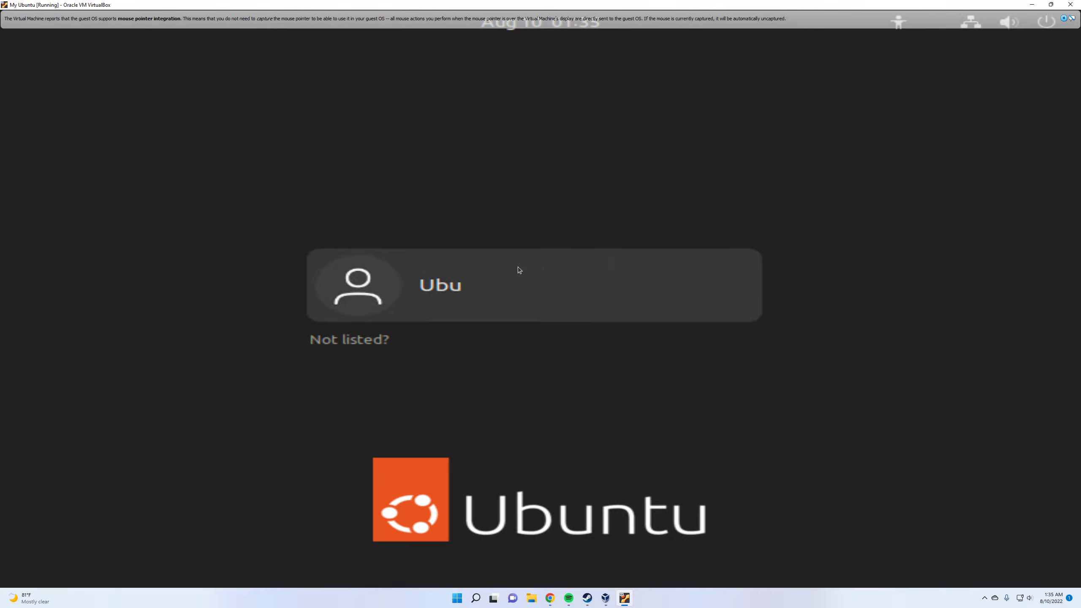
# Log in to the new Ubuntu account with the account password and dismiss the mouse integration message
pyautogui.click(460, 282)
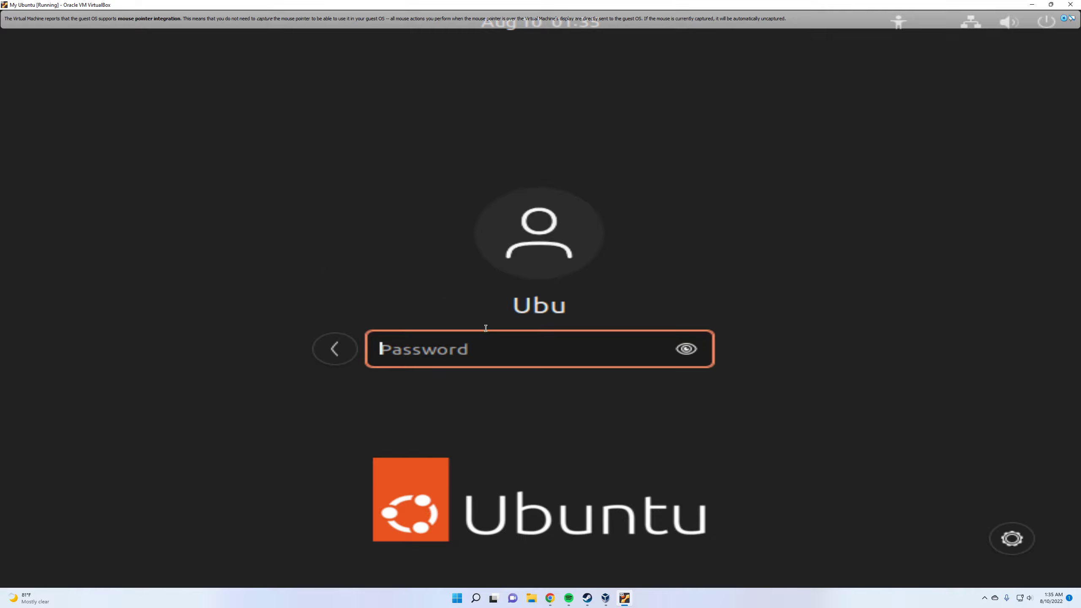
pyautogui.write('***')
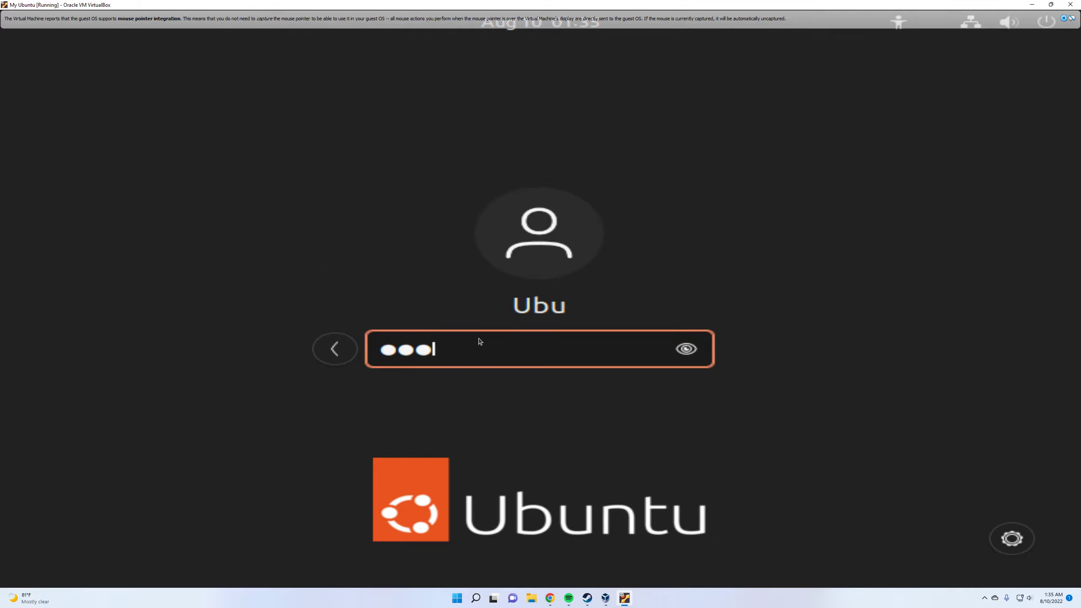
pyautogui.press('Return')
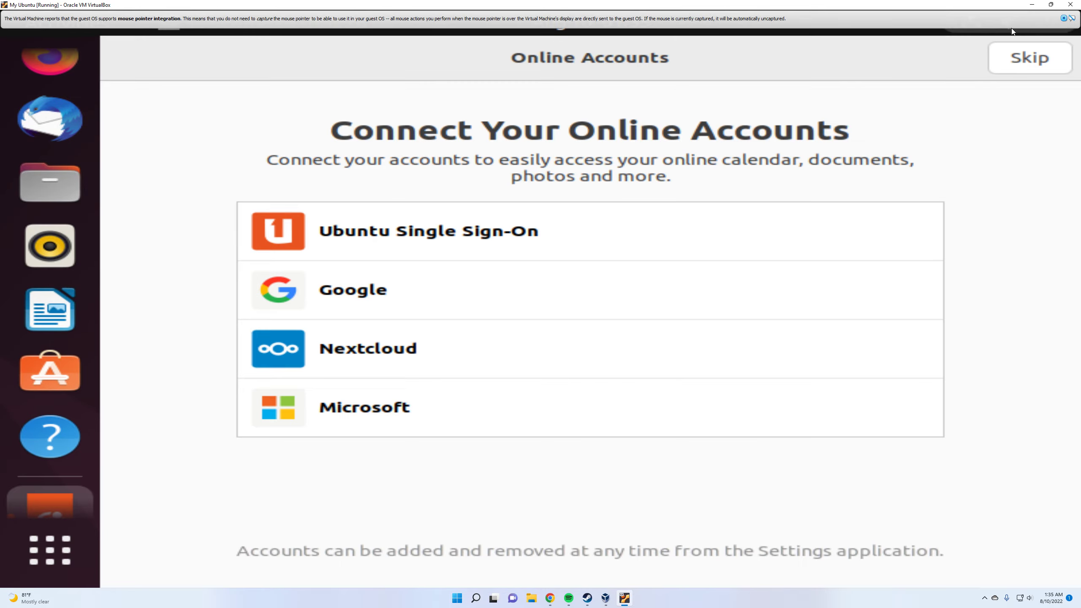
pyautogui.click(1063, 18)
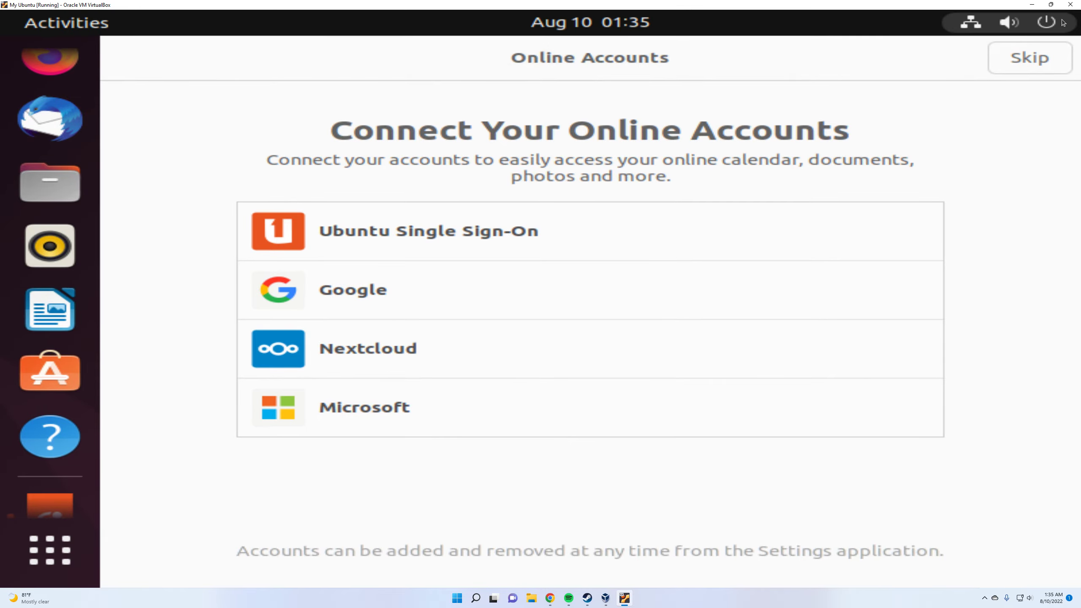
# Skip the online accounts and finish the Welcome to Ubuntu setup, agreeing to send system info and leaving Location Services off
pyautogui.click(1016, 65)
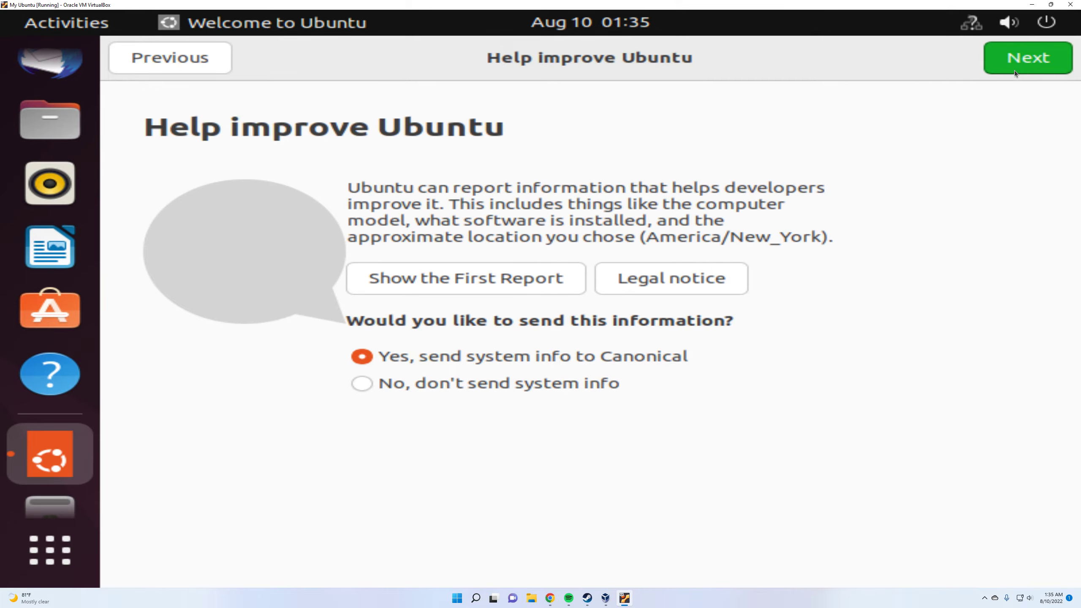
pyautogui.click(1017, 65)
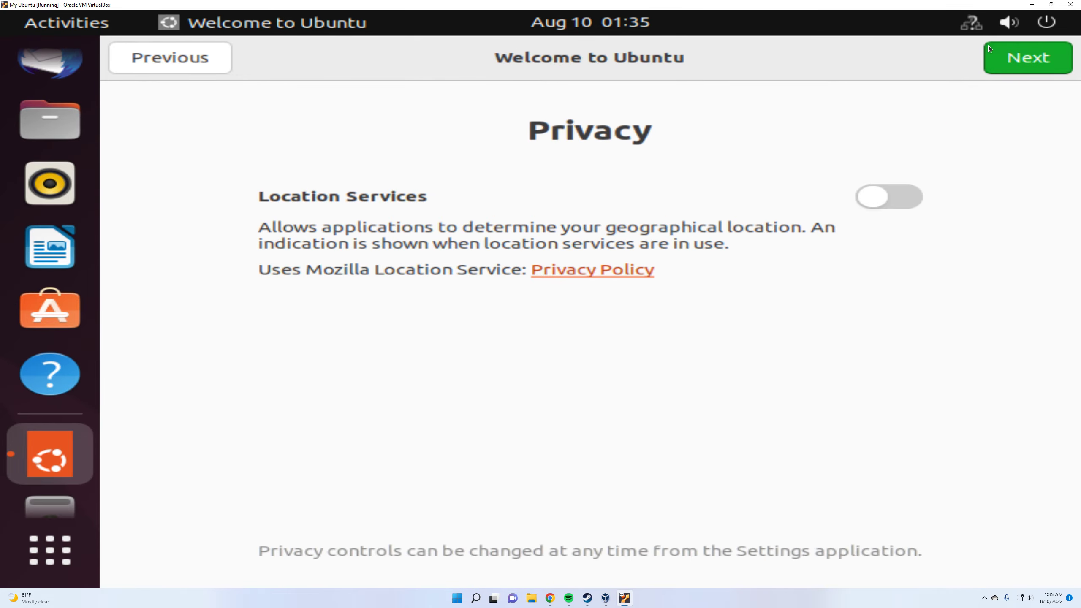
pyautogui.click(1019, 64)
pyautogui.click(1049, 55)
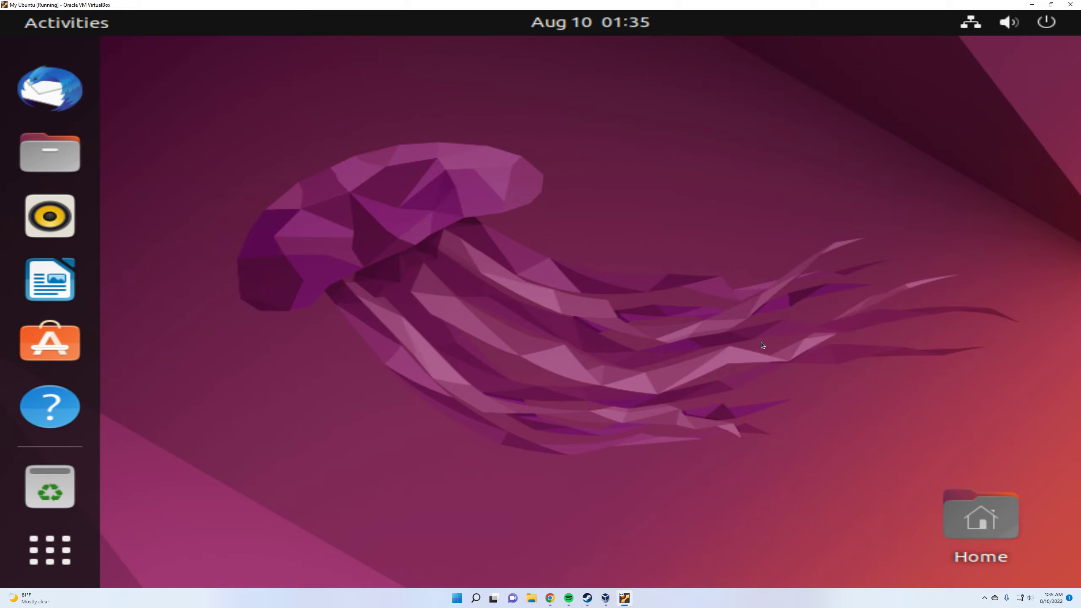
# Open the Ubuntu settings and set the yellow flower picture as the desktop background
pyautogui.click(74, 554)
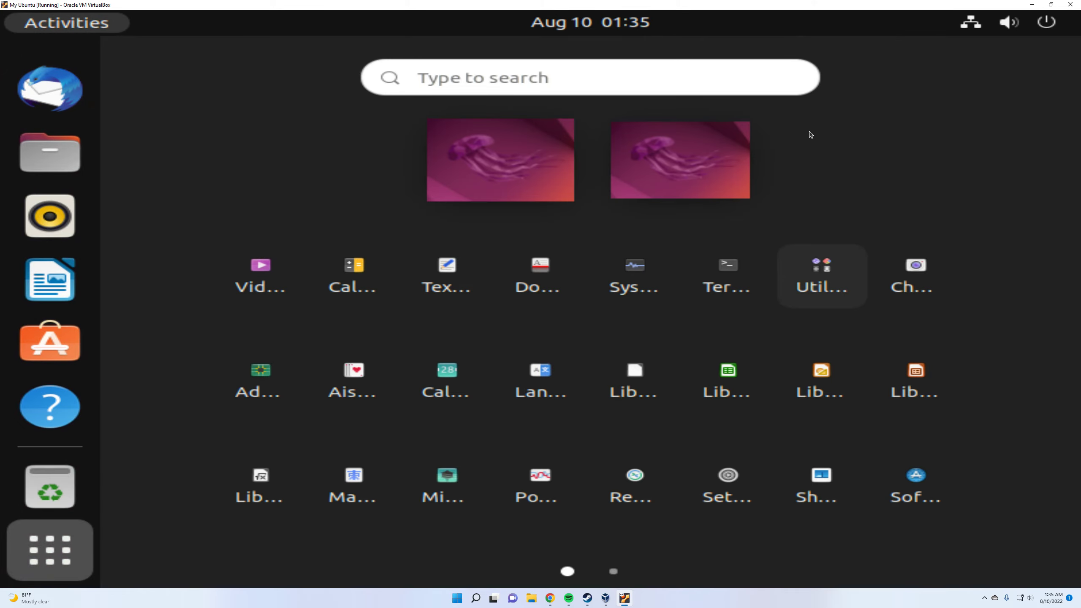
pyautogui.click(975, 24)
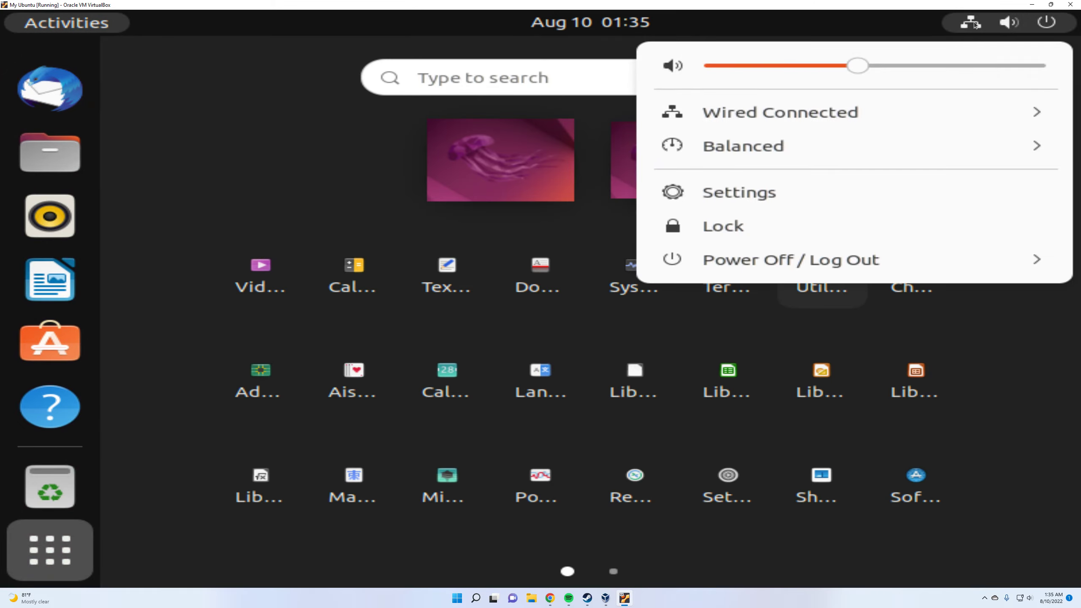
pyautogui.click(769, 193)
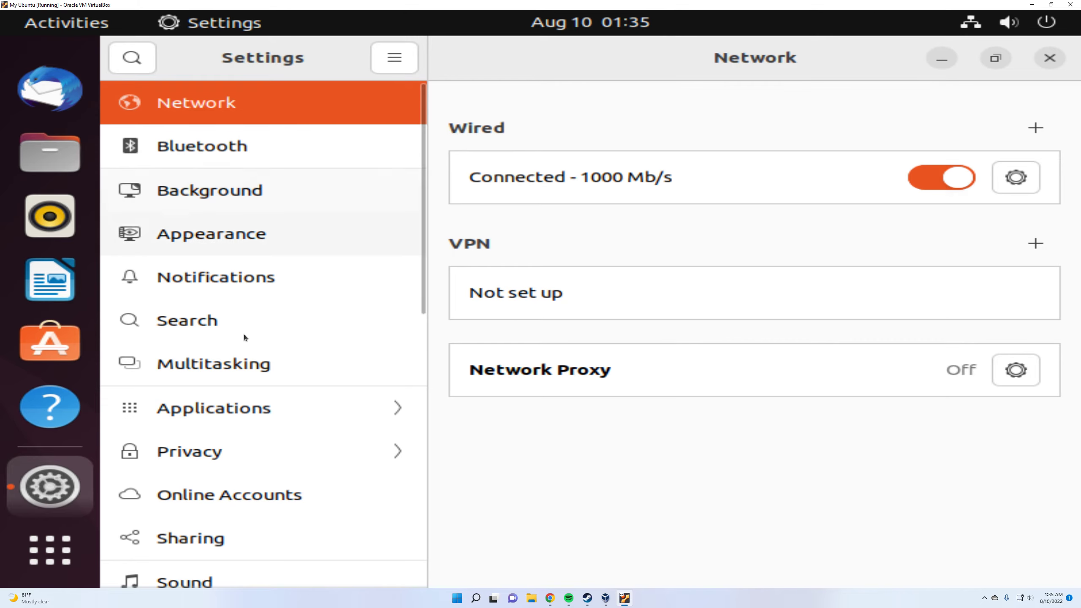
pyautogui.scroll(-10, 253, 422)
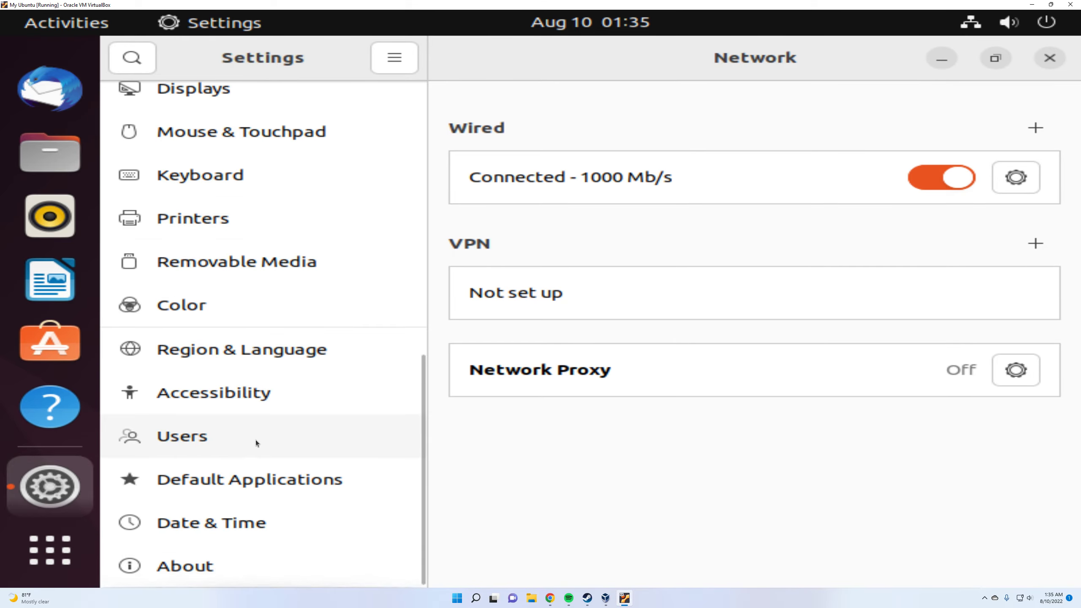
pyautogui.scroll(10, 257, 438)
pyautogui.click(202, 197)
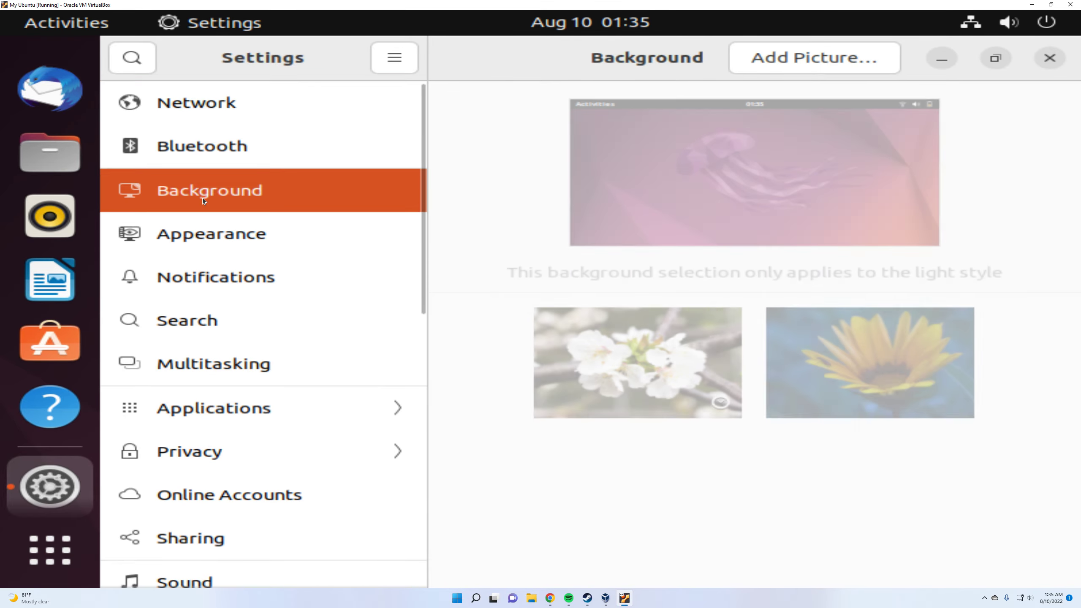
pyautogui.click(677, 345)
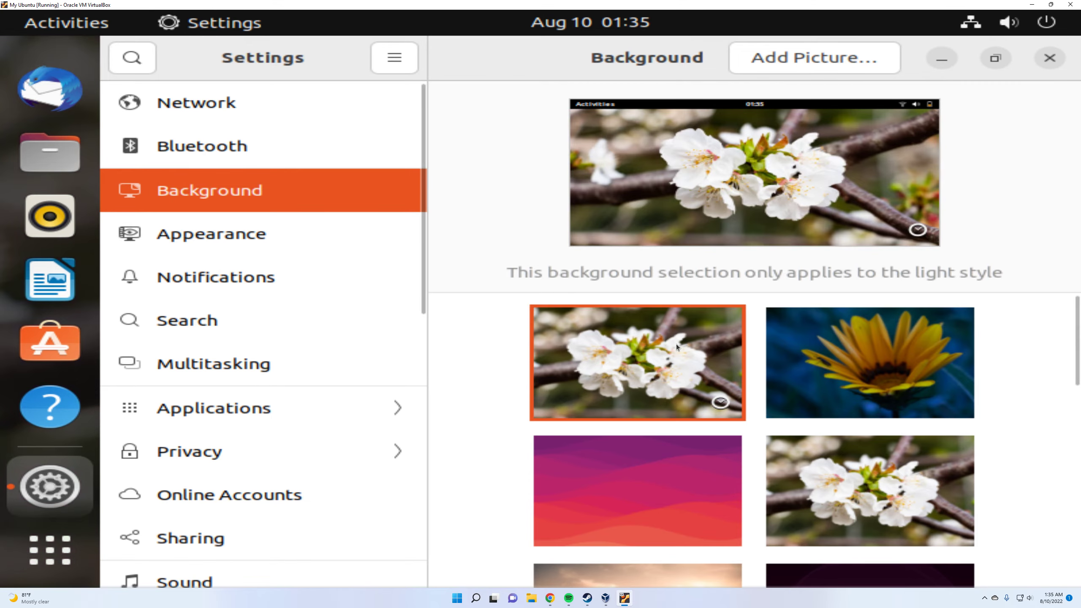
pyautogui.click(837, 346)
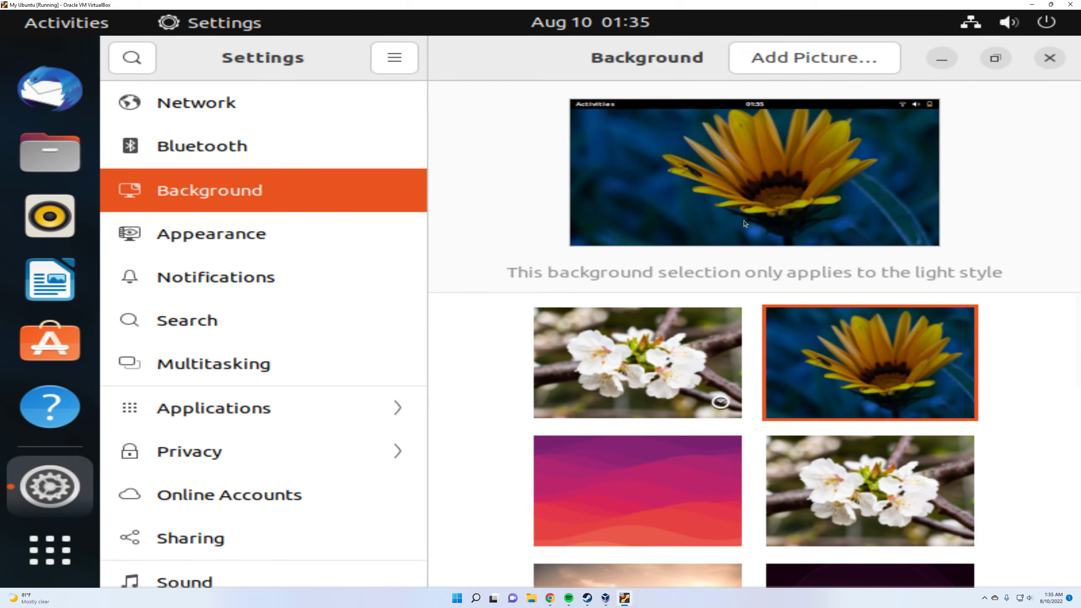
# Set the display resolution to 1920 × 1080 (16:9) in the Displays settings and keep the changes
pyautogui.scroll(-6, 238, 284)
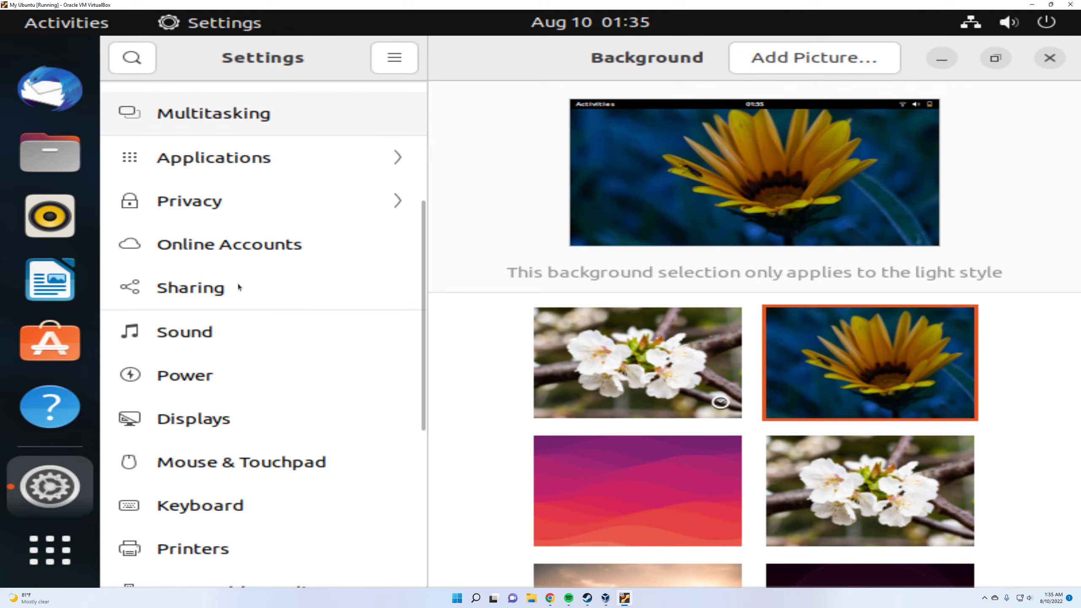
pyautogui.scroll(-3, 250, 274)
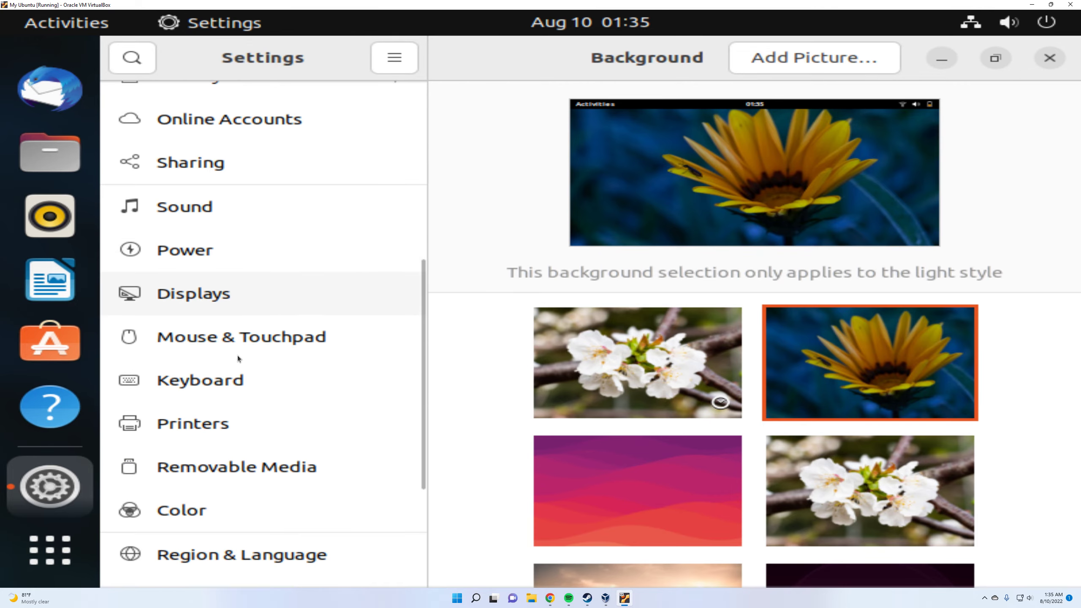
pyautogui.click(226, 315)
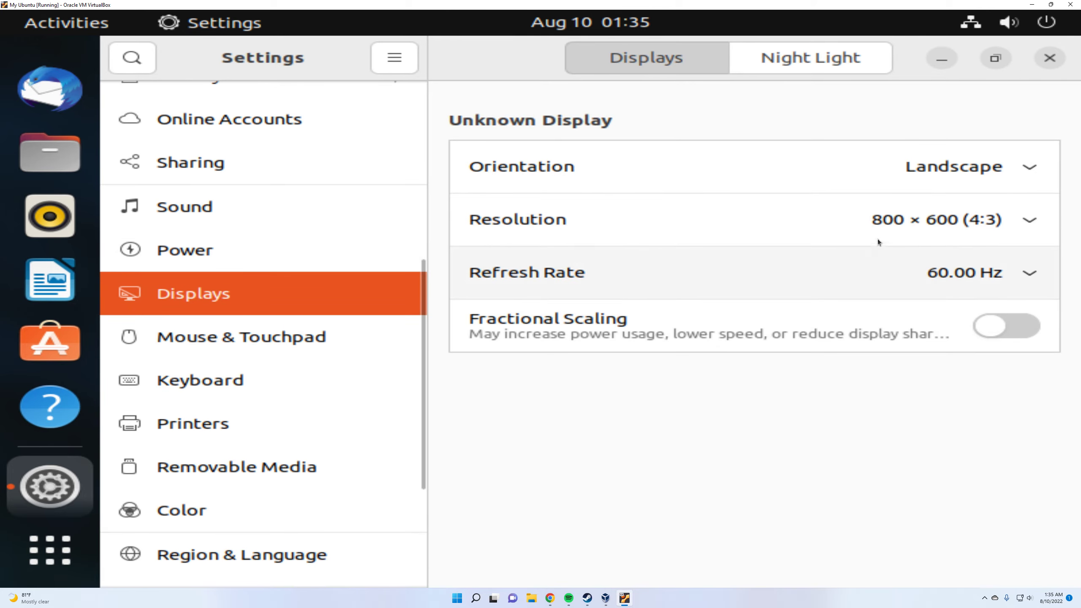
pyautogui.click(661, 229)
pyautogui.click(830, 279)
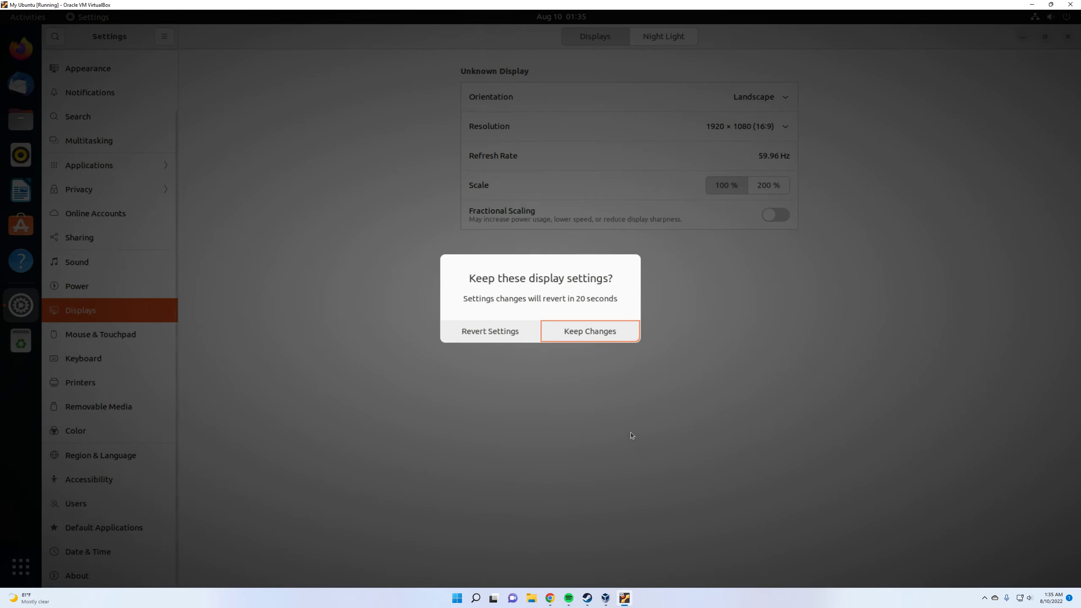
pyautogui.click(625, 336)
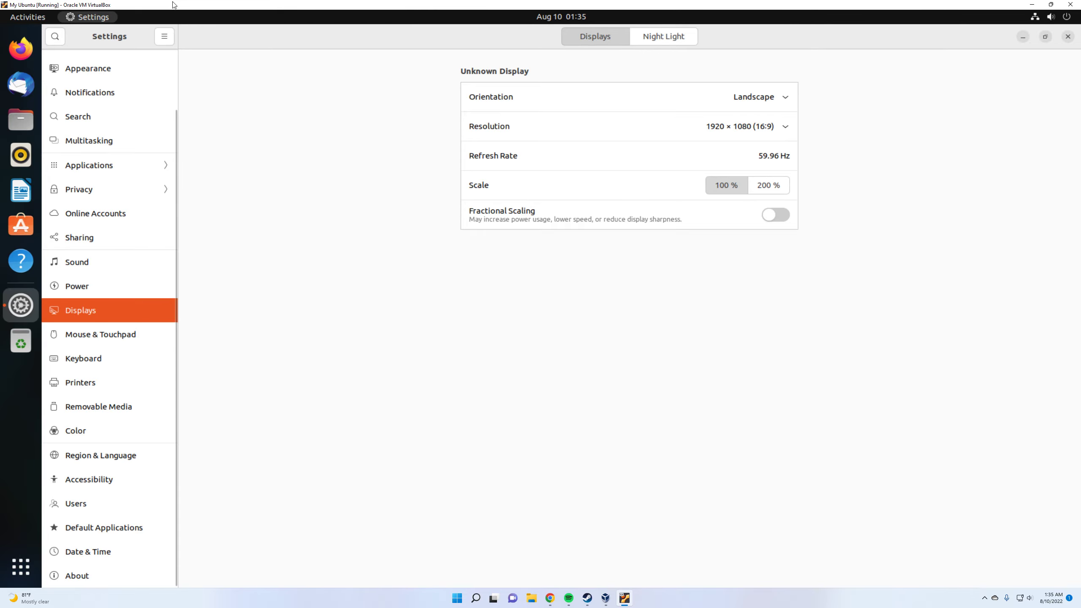
# Close the Ubuntu settings and move the Home folder to the desktop's upper-left corner
pyautogui.moveTo(173, 4); pyautogui.dragTo(250, 1)
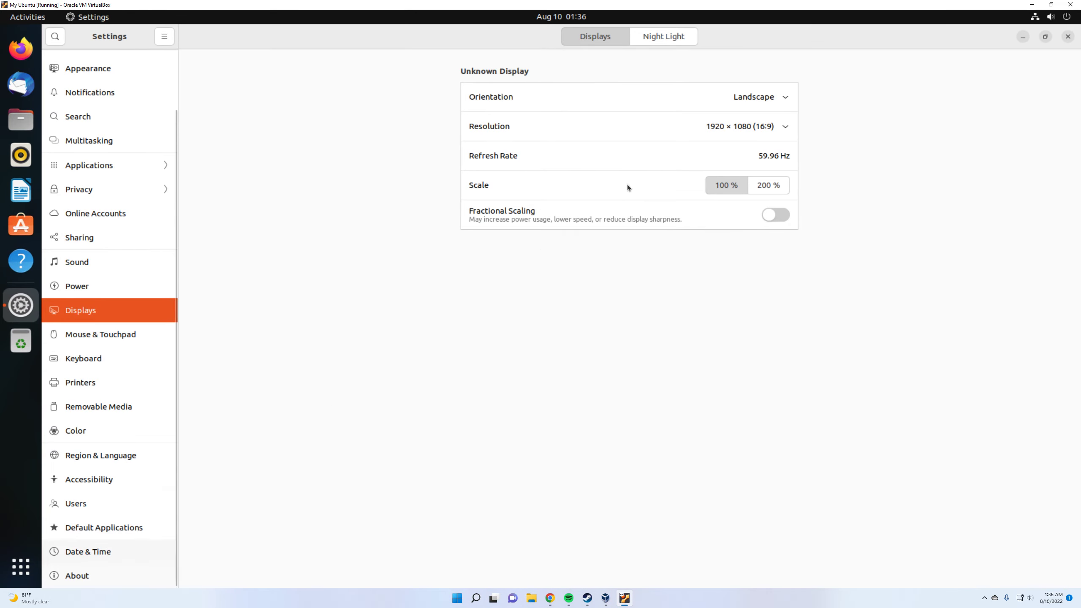
pyautogui.click(1067, 36)
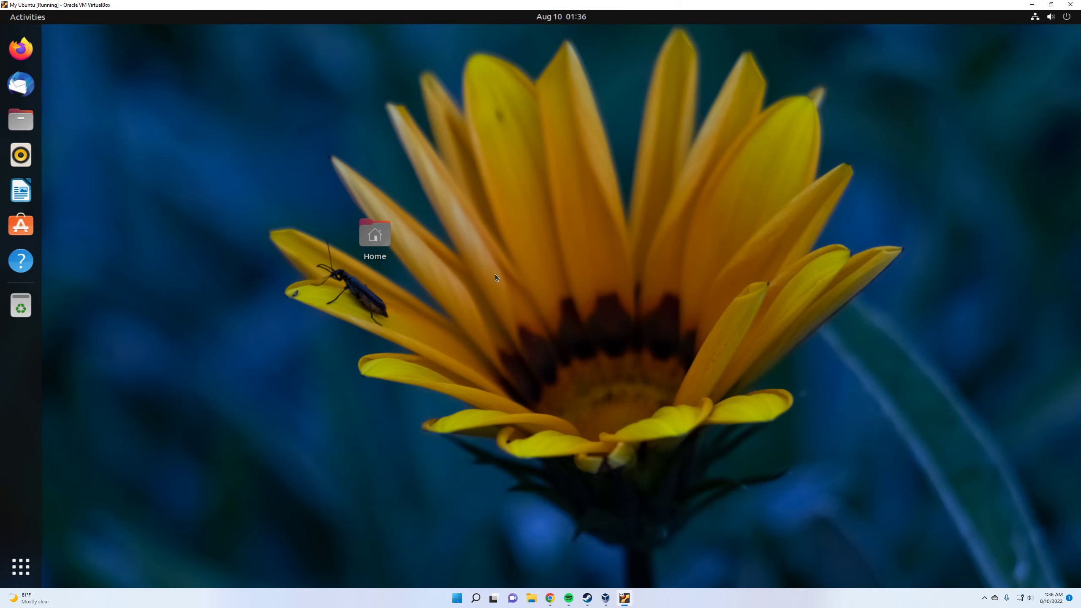
pyautogui.moveTo(371, 236); pyautogui.dragTo(98, 80)
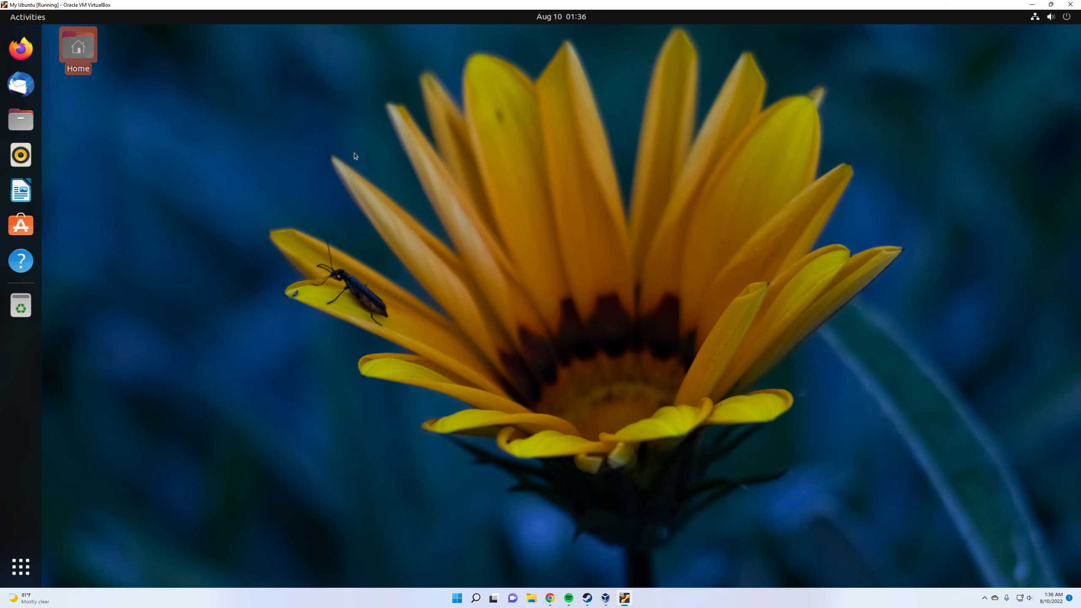
pyautogui.rightClick(464, 181)
pyautogui.click(747, 339)
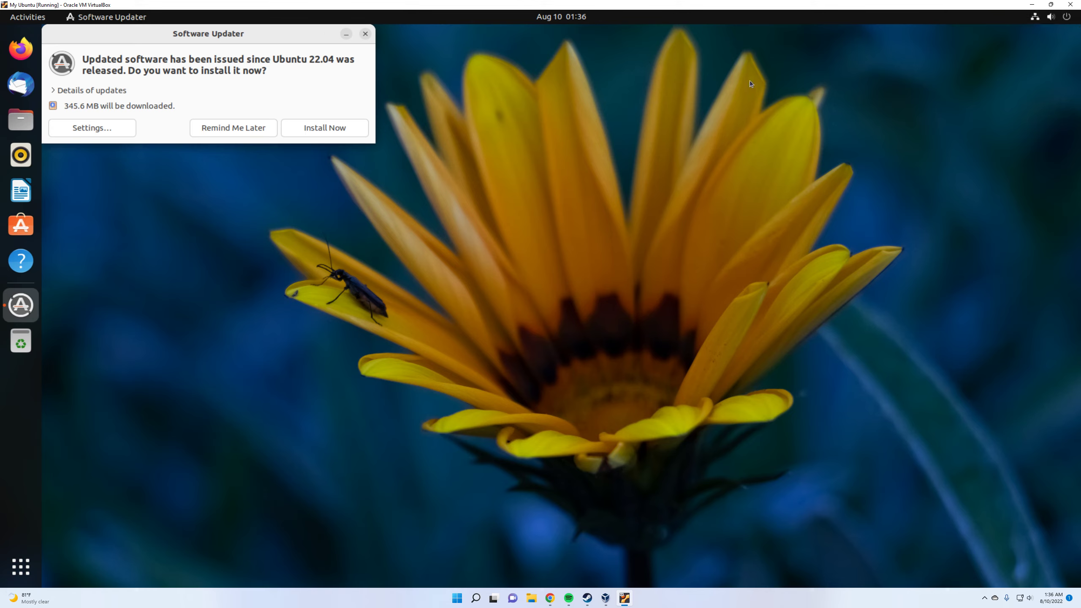
# Start closing the My Ubuntu virtual machine
pyautogui.click(1070, 5)
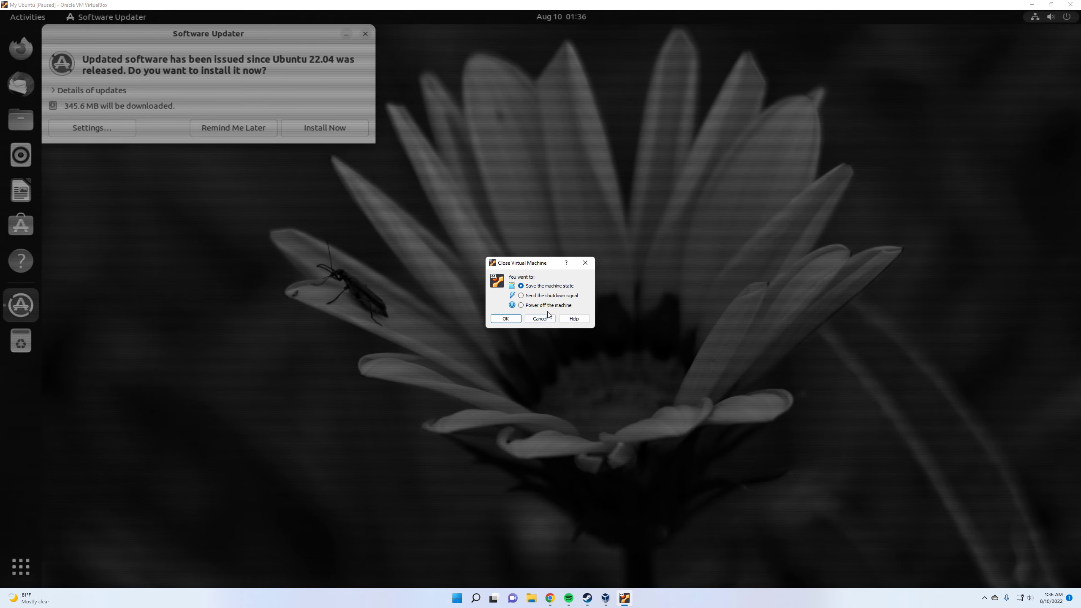